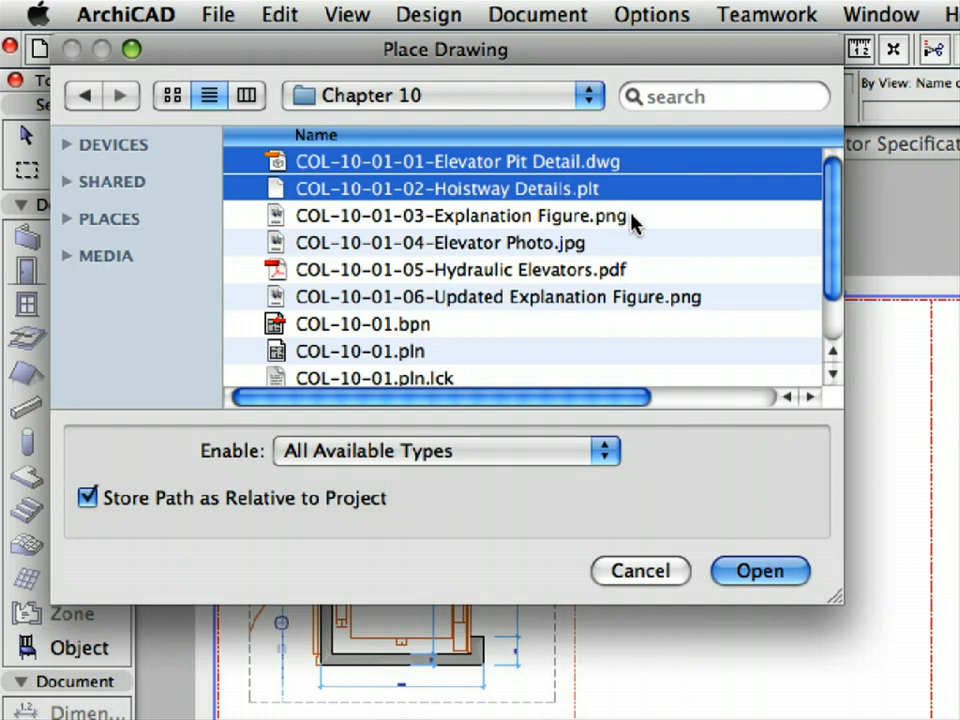
Step: Add COL-10-01-03-Explanation Figure.png to the Chapter 10 files selected for placing as drawings
shift+click(630, 216)
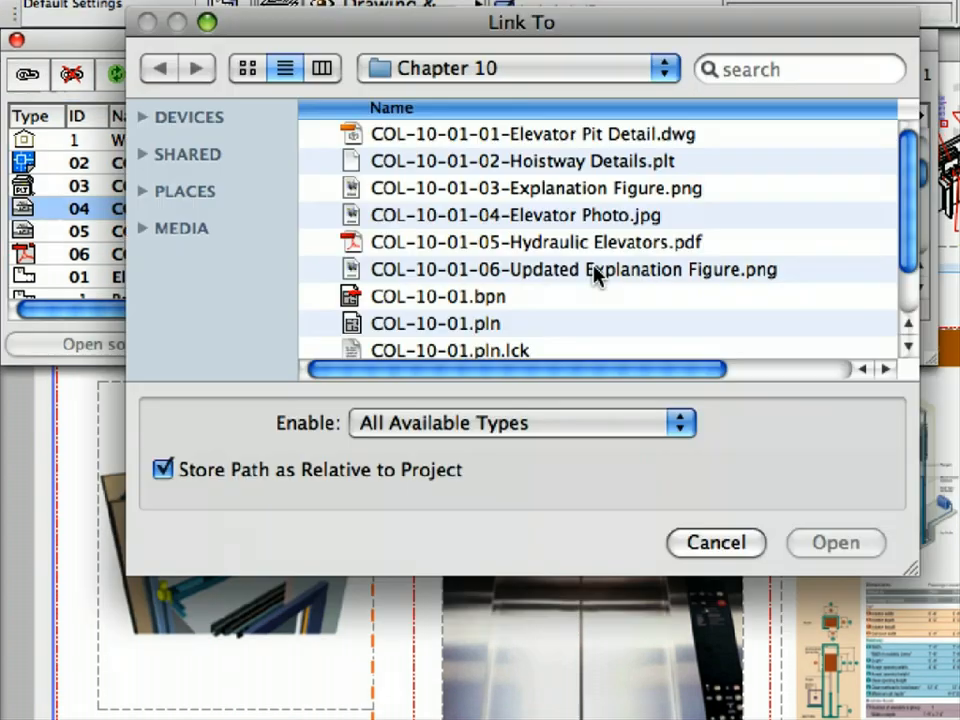
Step: Relink drawing 04 to the file COL-10-01-06-Updated Explanation Figure.png in the Chapter 10 folder
click(598, 272)
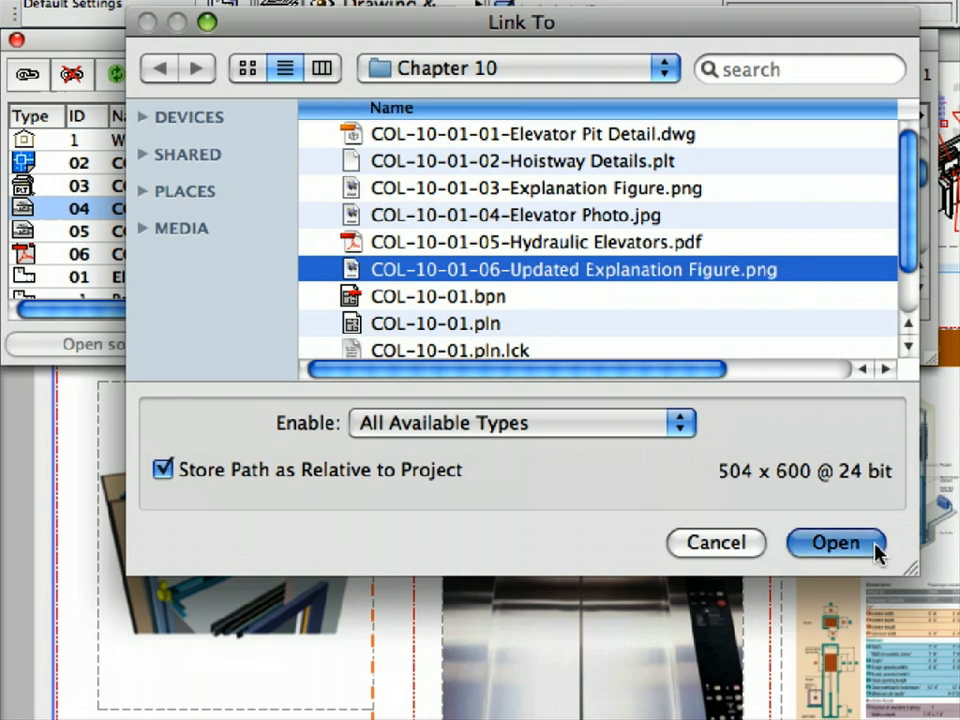
click(836, 543)
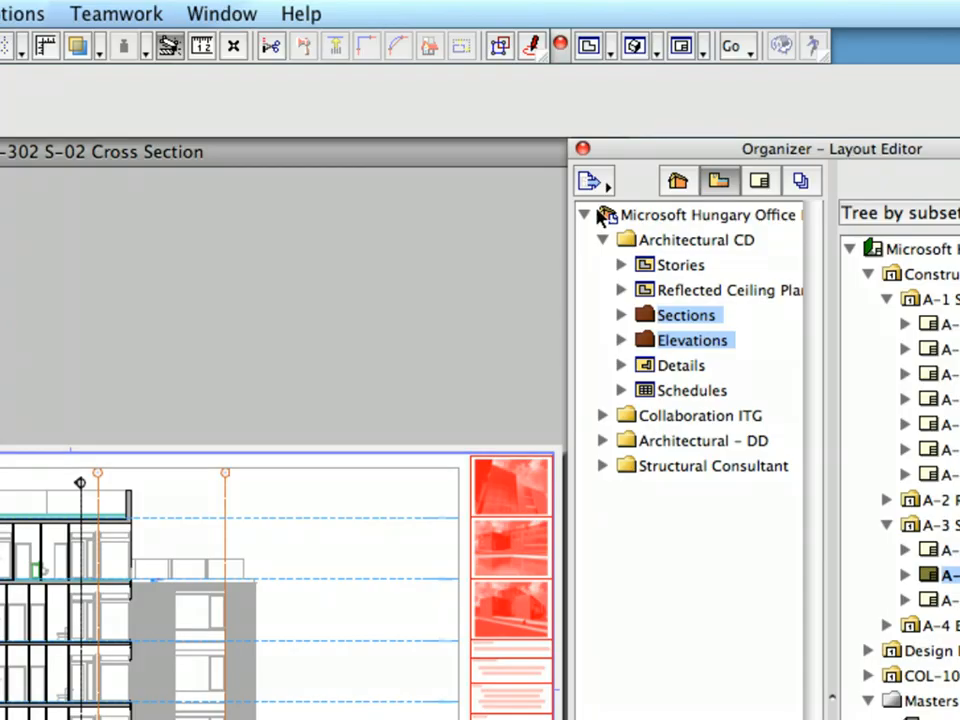
Step: Close the Organizer and show the Navigator palette instead
click(583, 149)
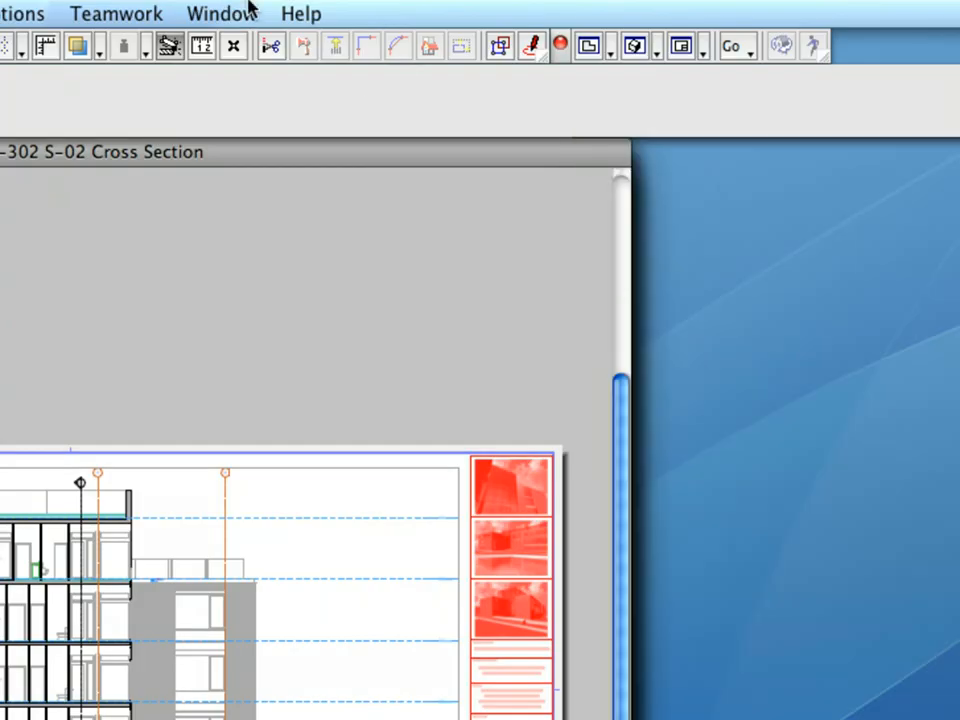
click(222, 13)
mouse_move(250, 118)
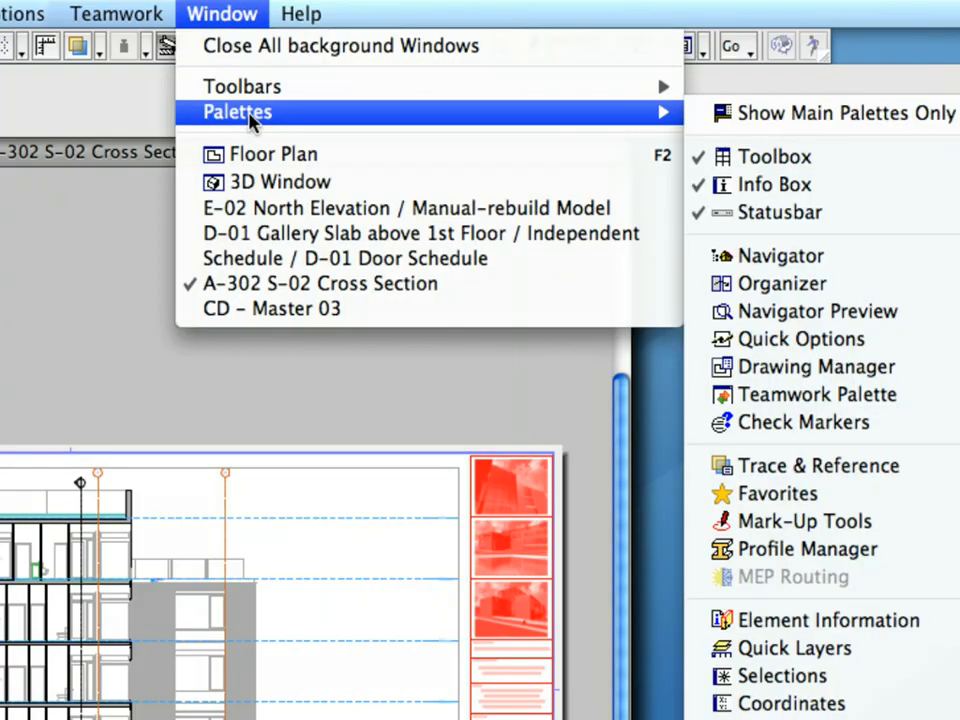
click(700, 262)
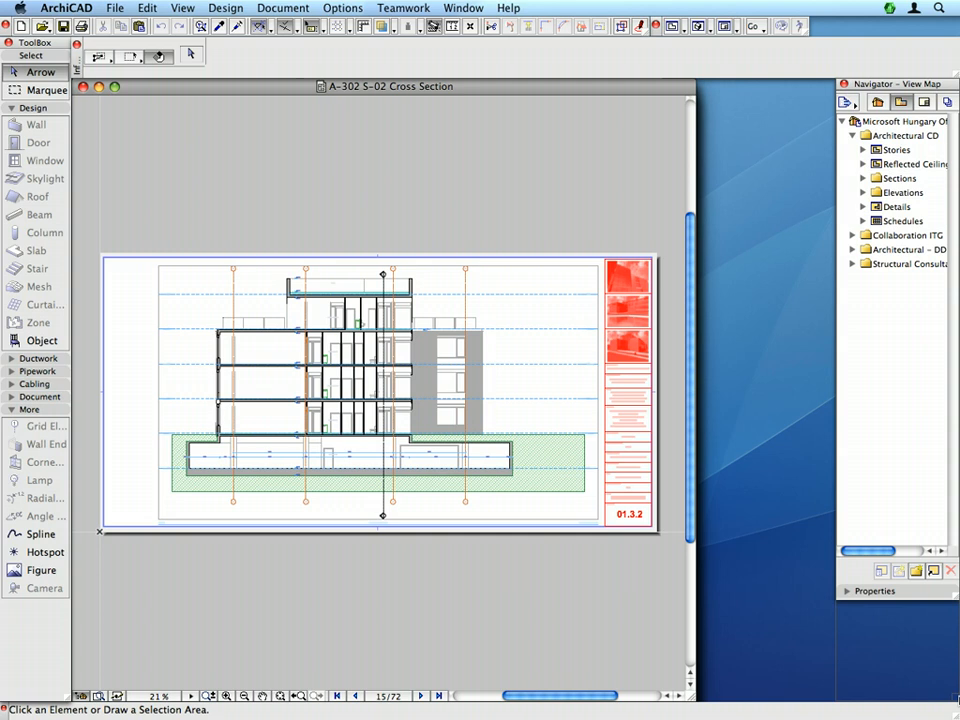
Step: Lengthen the Navigator palette and enlarge the A-302 Cross Section layout window, fitting the layout inside it
drag(957, 698, 957, 700)
click(114, 87)
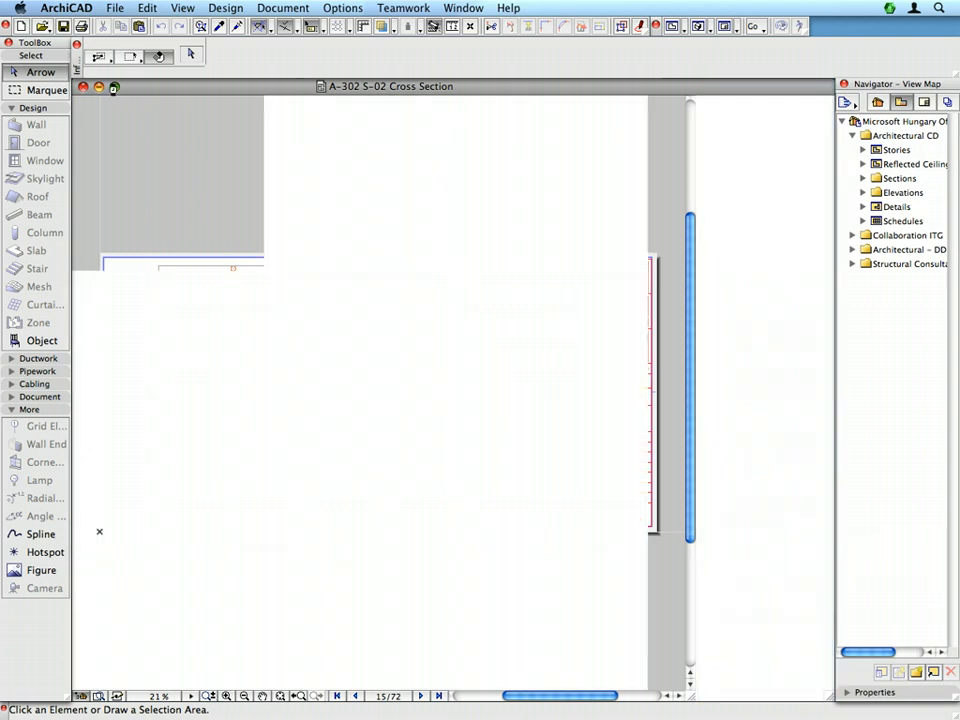
click(279, 696)
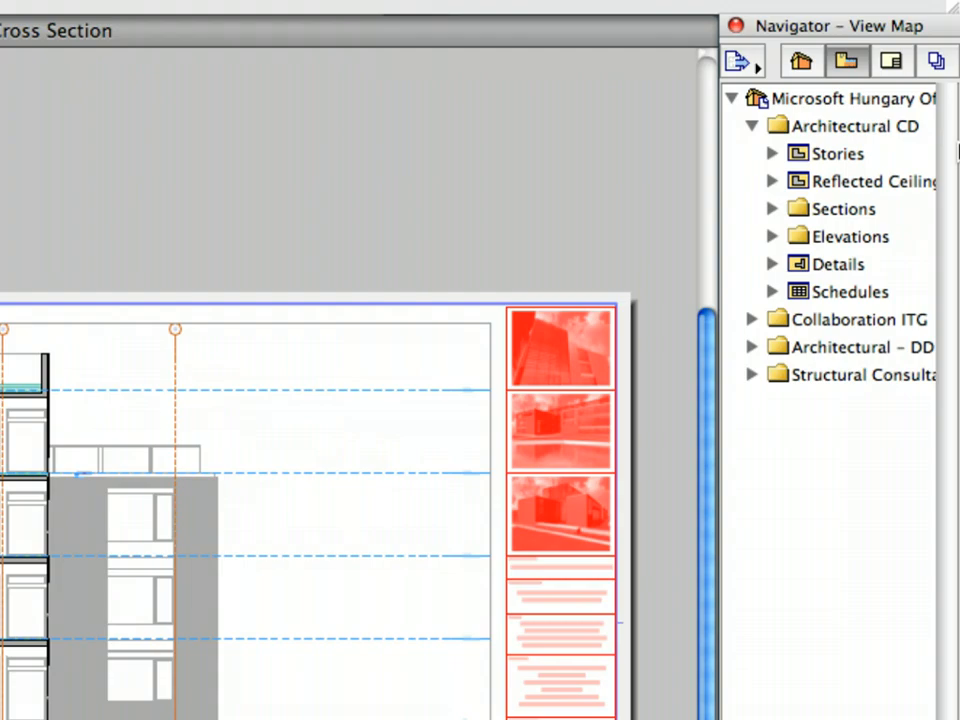
Step: Create a new subset named Specifications under the Construction Documents subset in the Layout Book
click(893, 63)
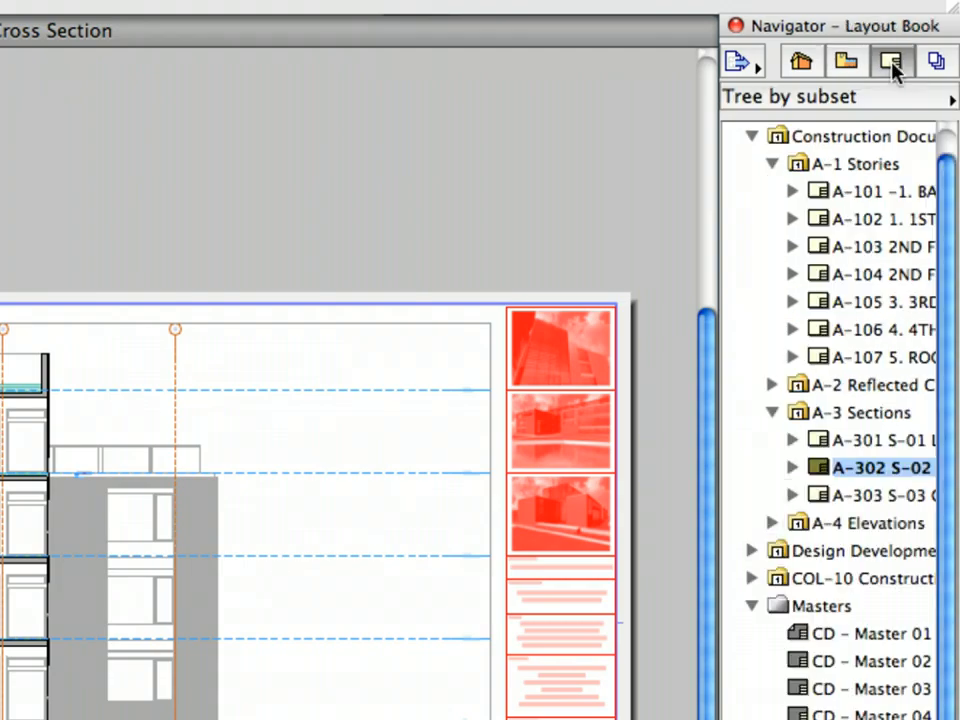
scroll(896, 219, up, 1)
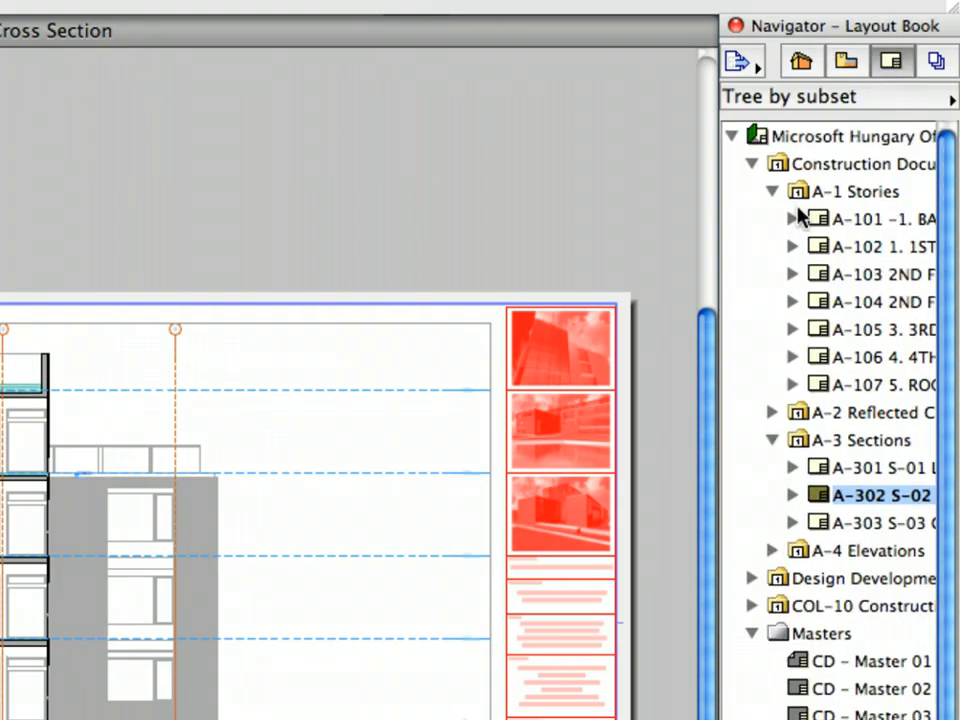
click(866, 168)
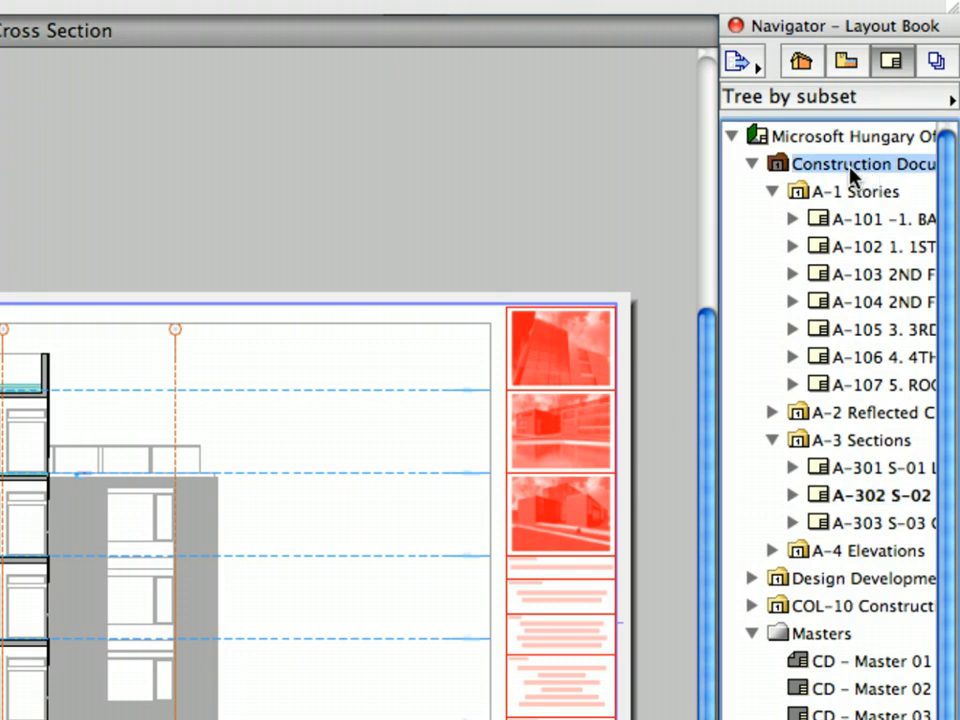
right_click(840, 173)
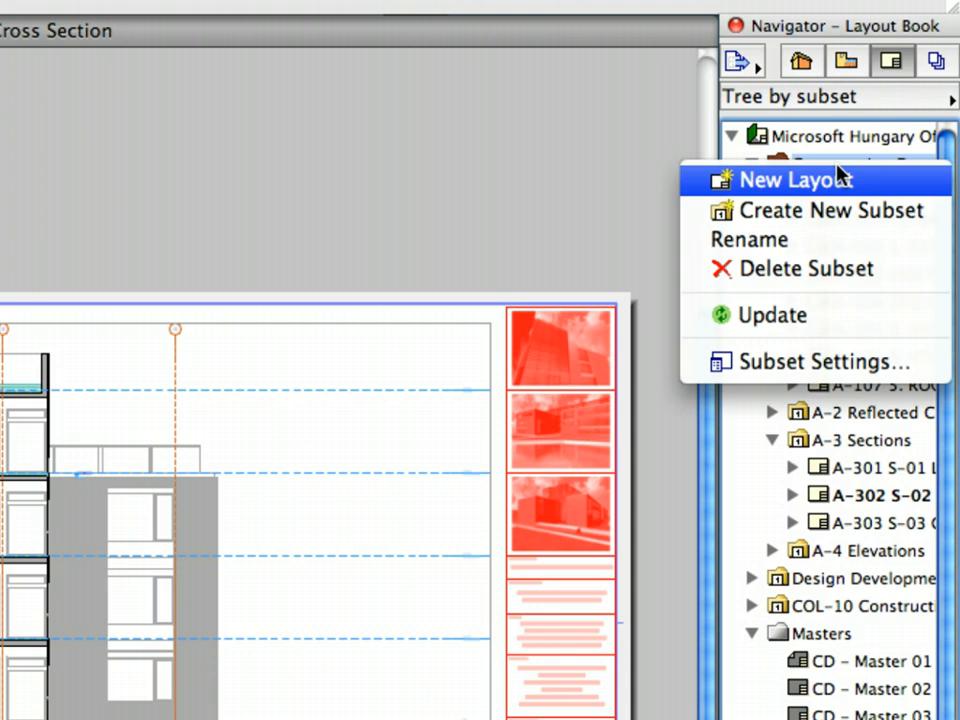
click(914, 222)
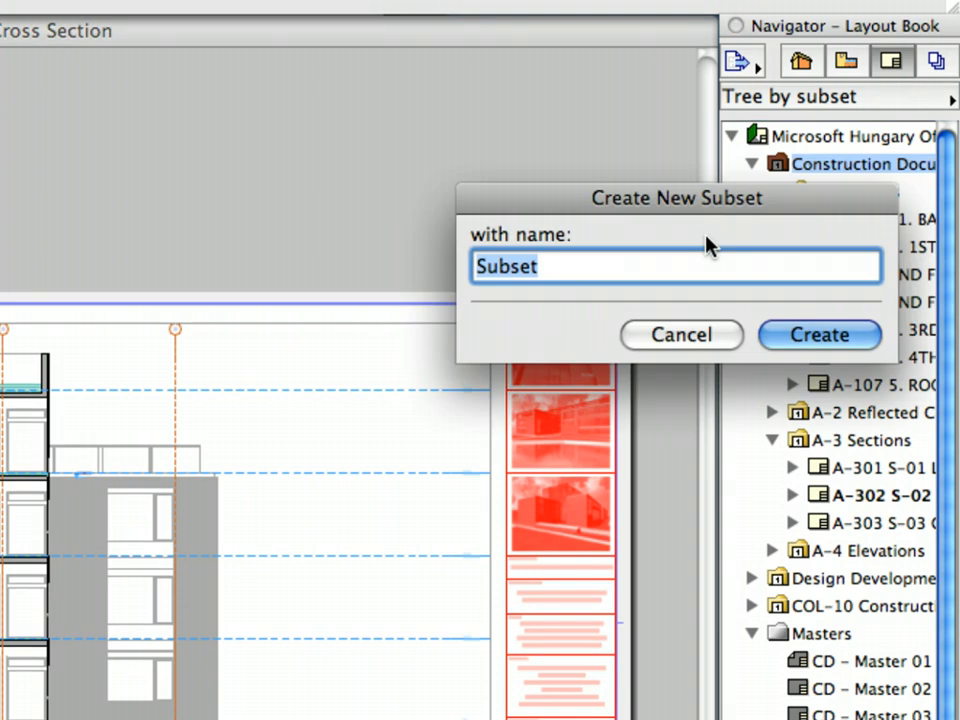
text(Specif)
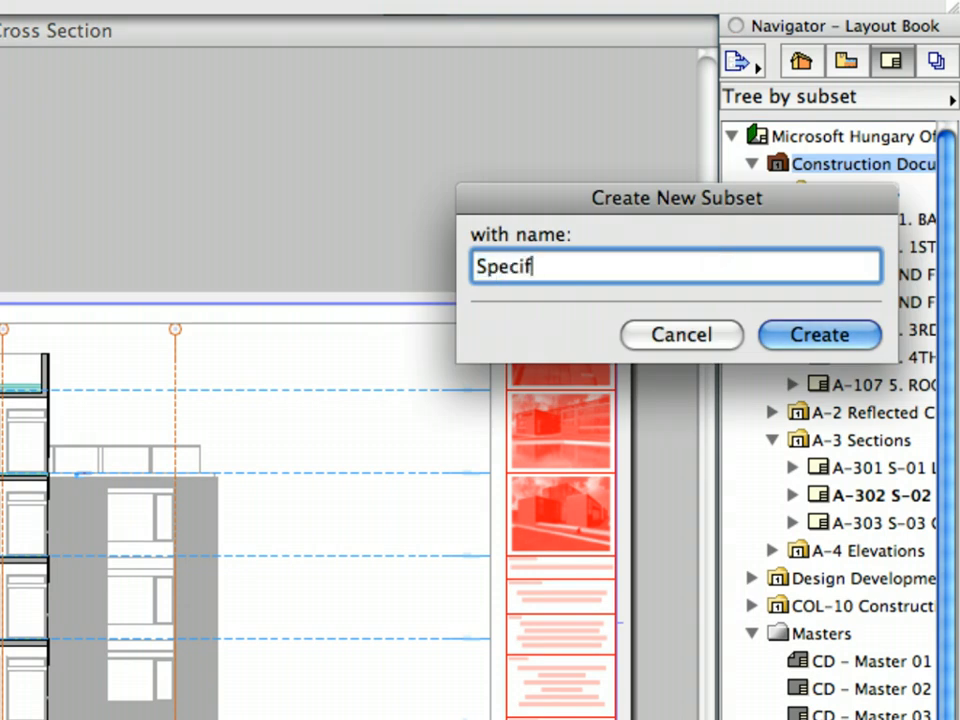
text(ications)
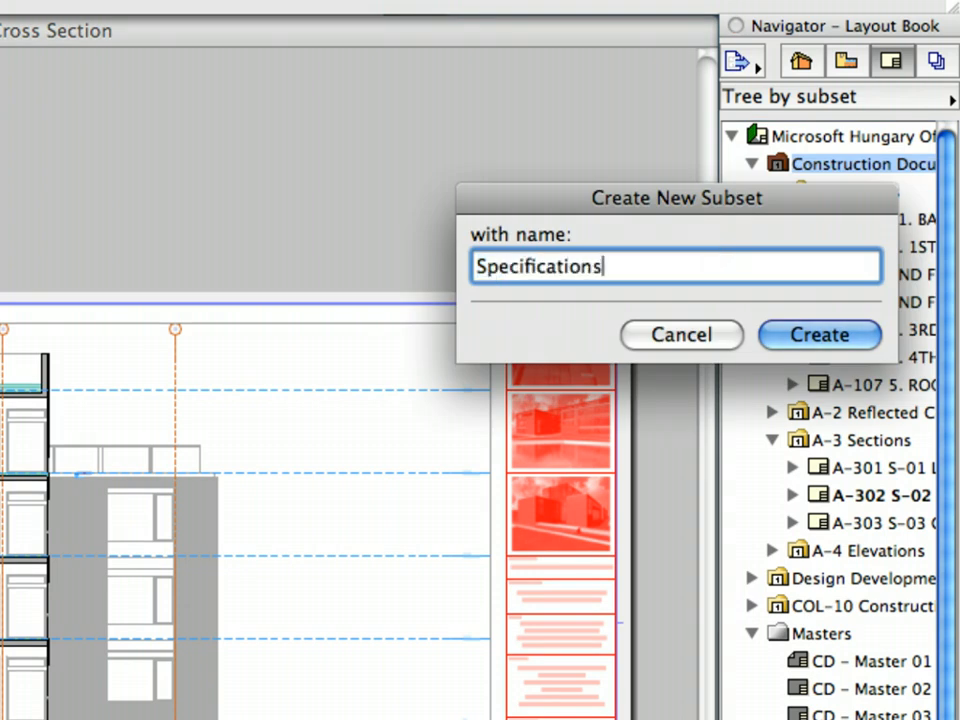
click(860, 342)
Step: Create a new layout named Elevator Specifications in the A-5 Specifications subset, using CD - Master 05 as its master layout
click(859, 308)
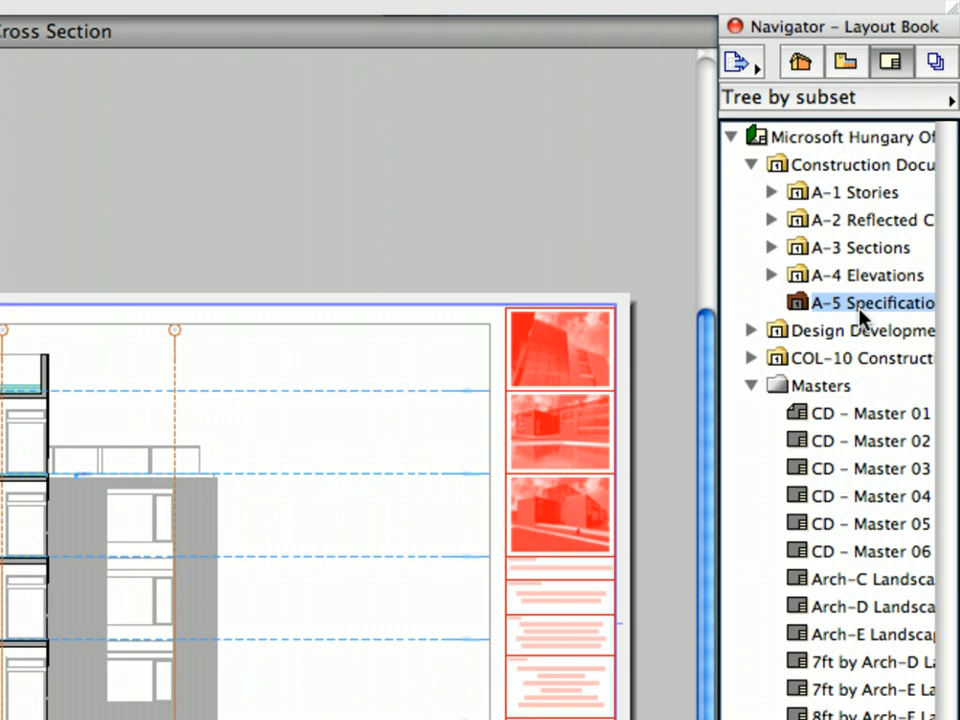
click(875, 308)
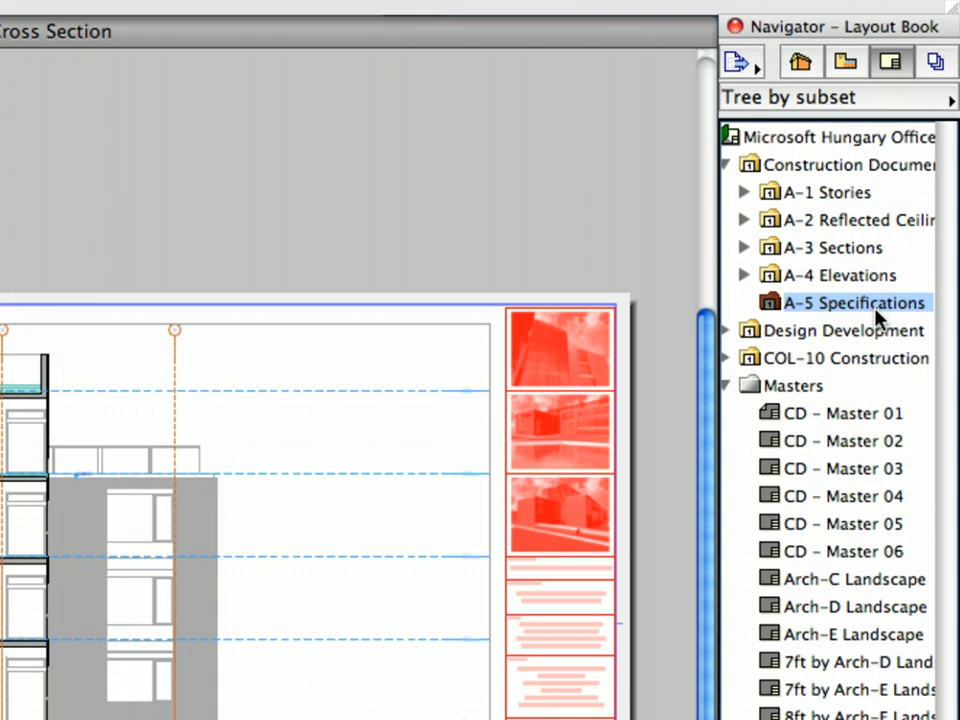
right_click(877, 316)
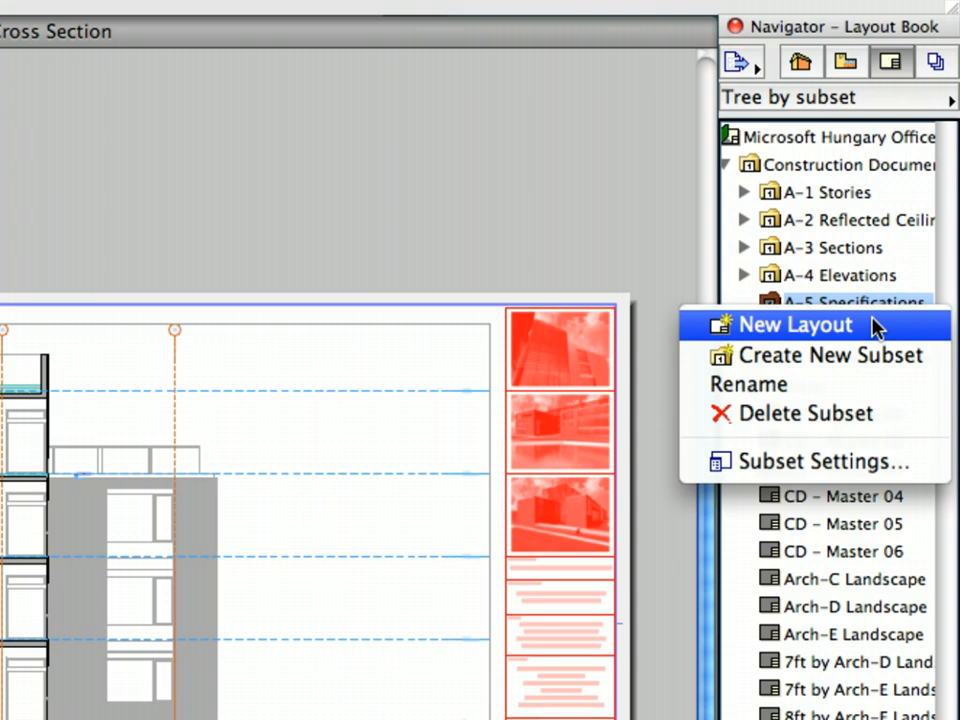
click(876, 328)
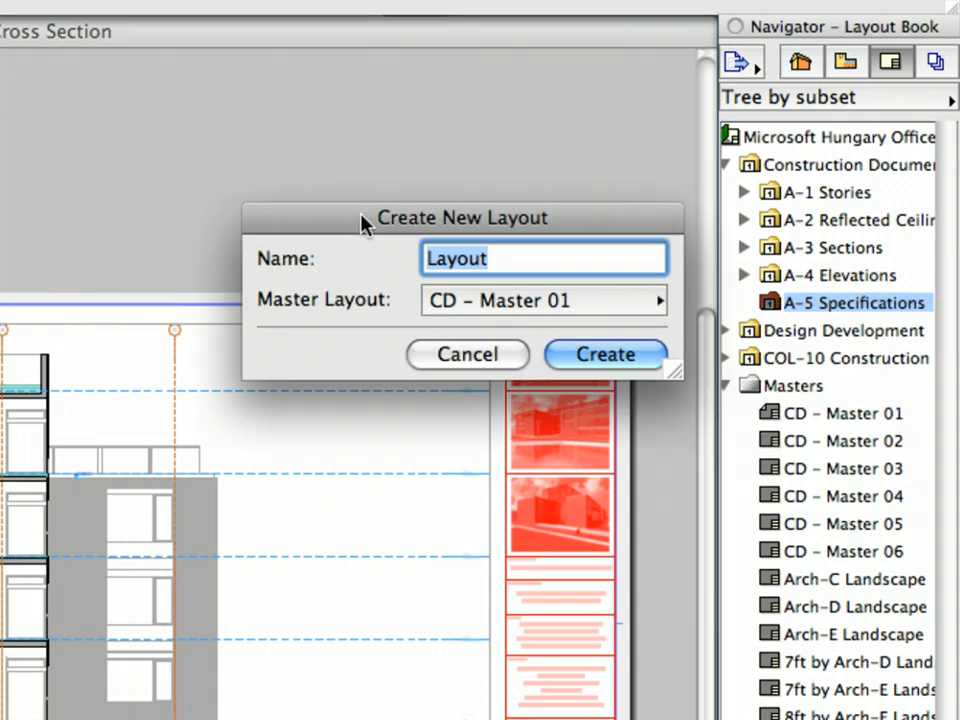
text(Elevatro)
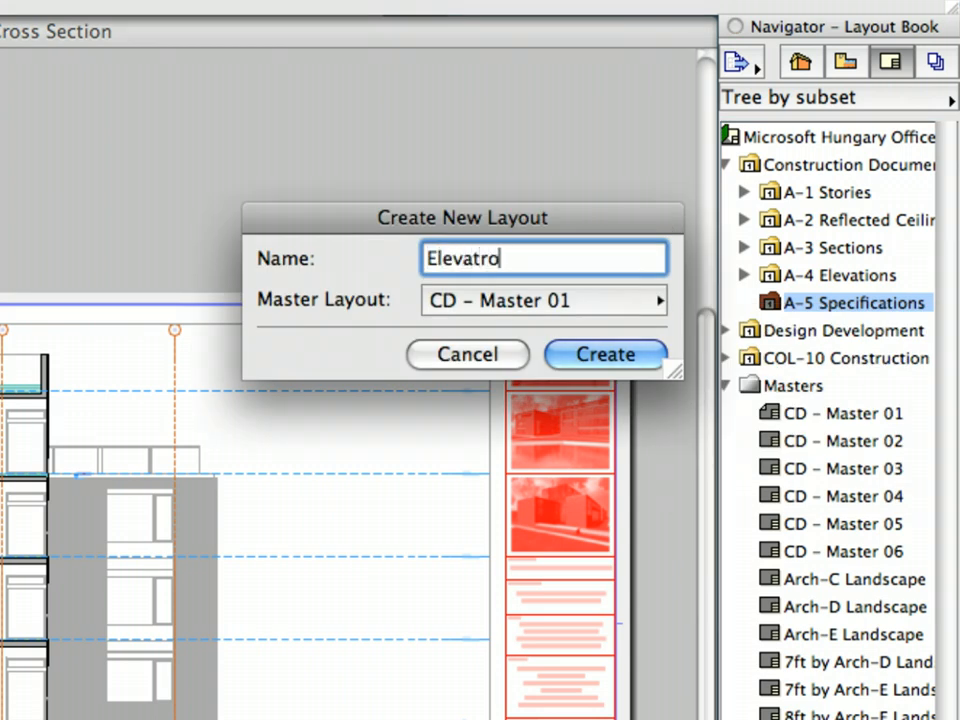
key(BackSpace)
key(BackSpace)
text(or Specif)
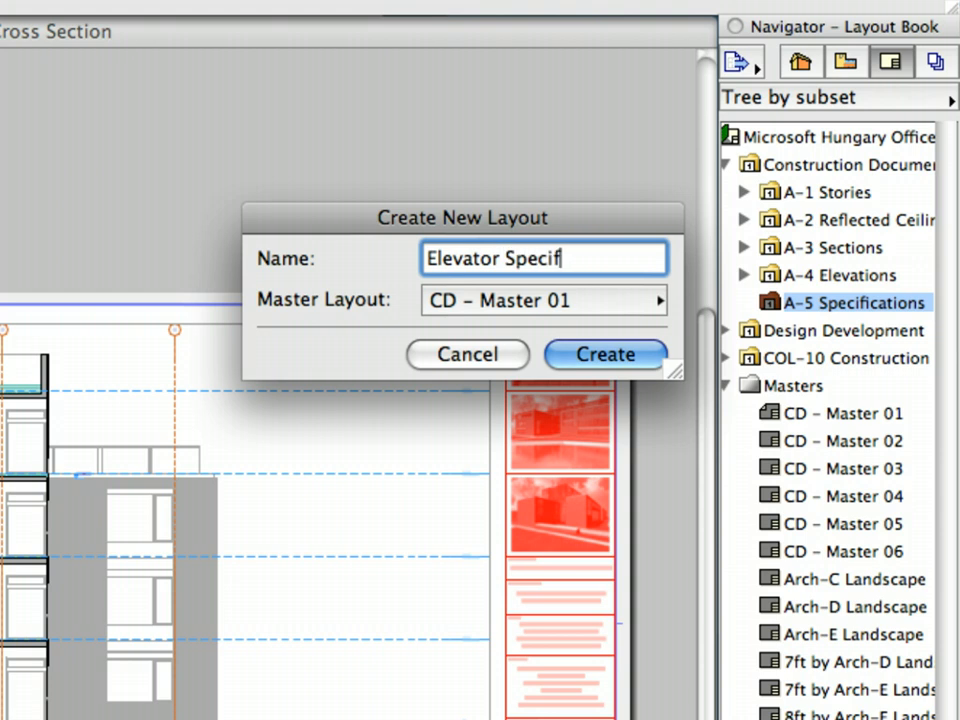
text(ications)
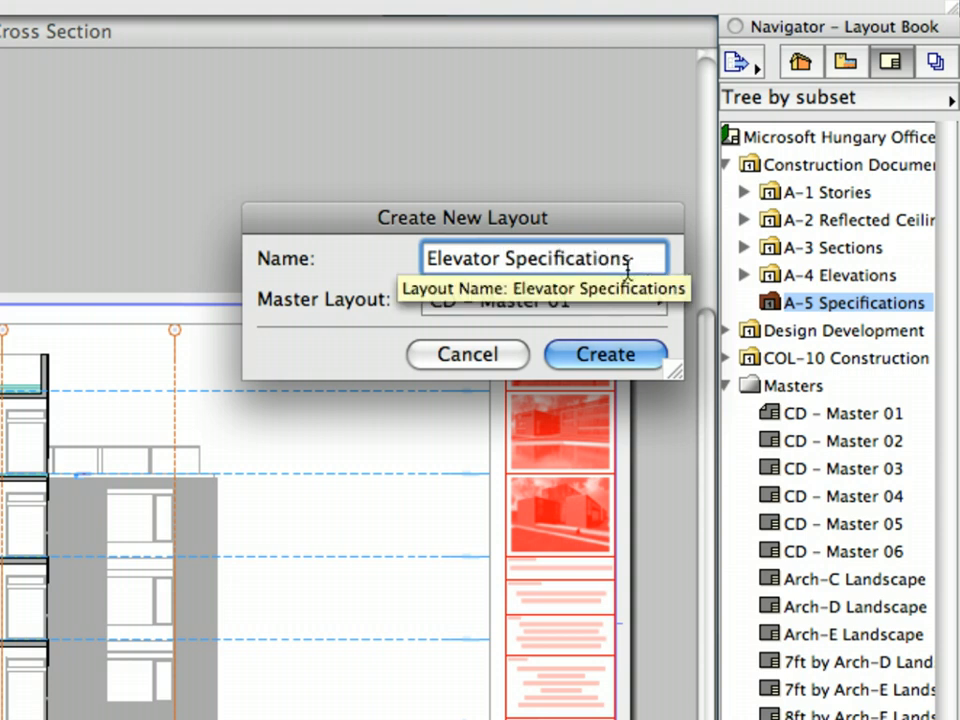
click(603, 302)
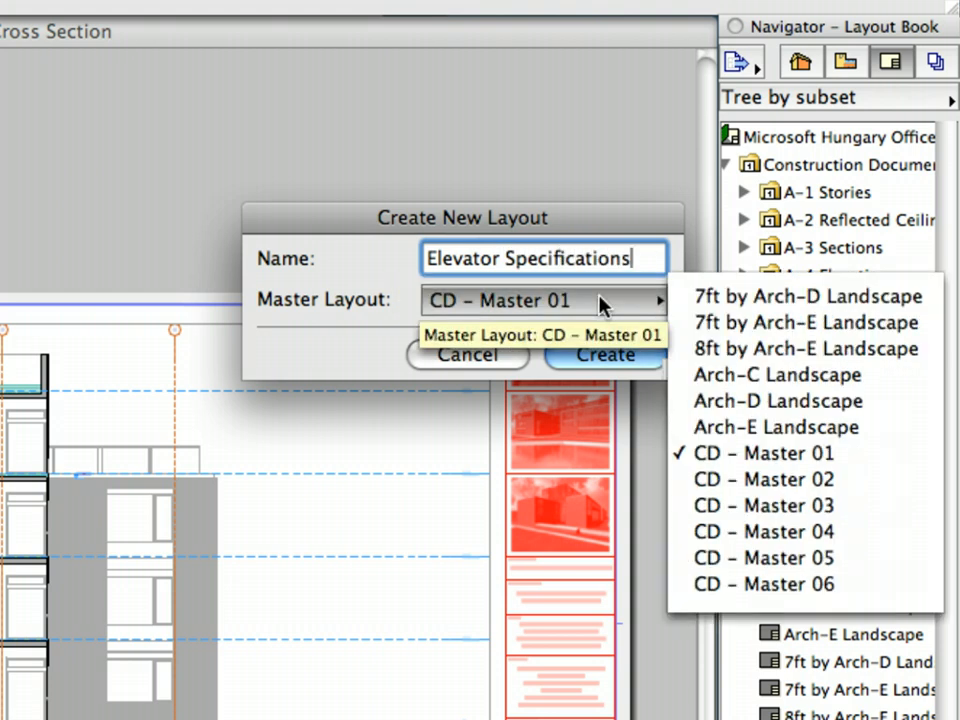
click(875, 568)
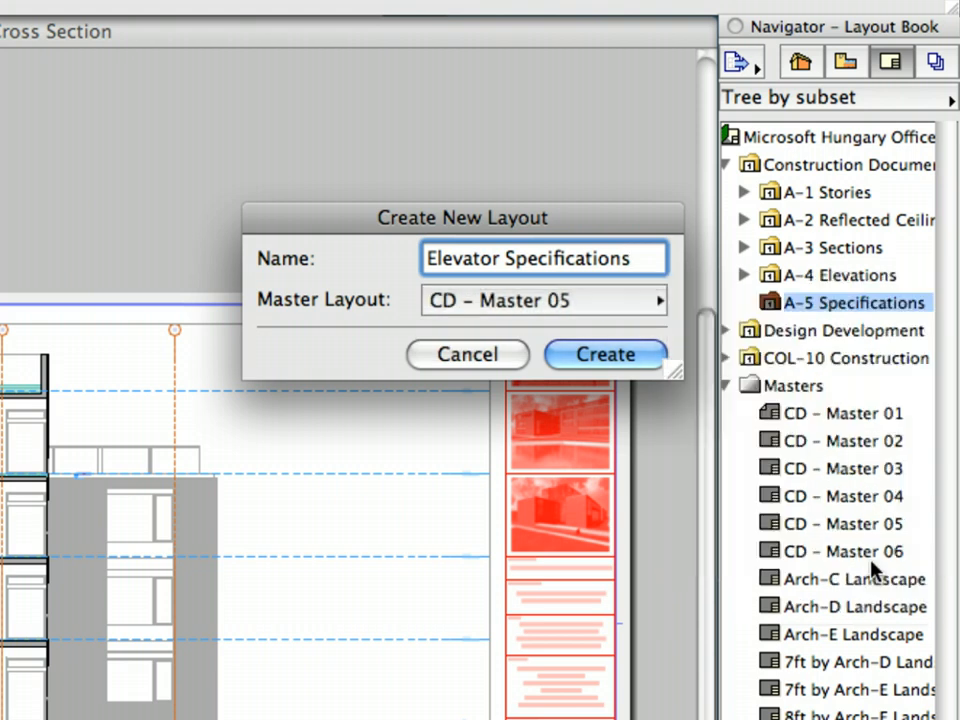
click(612, 356)
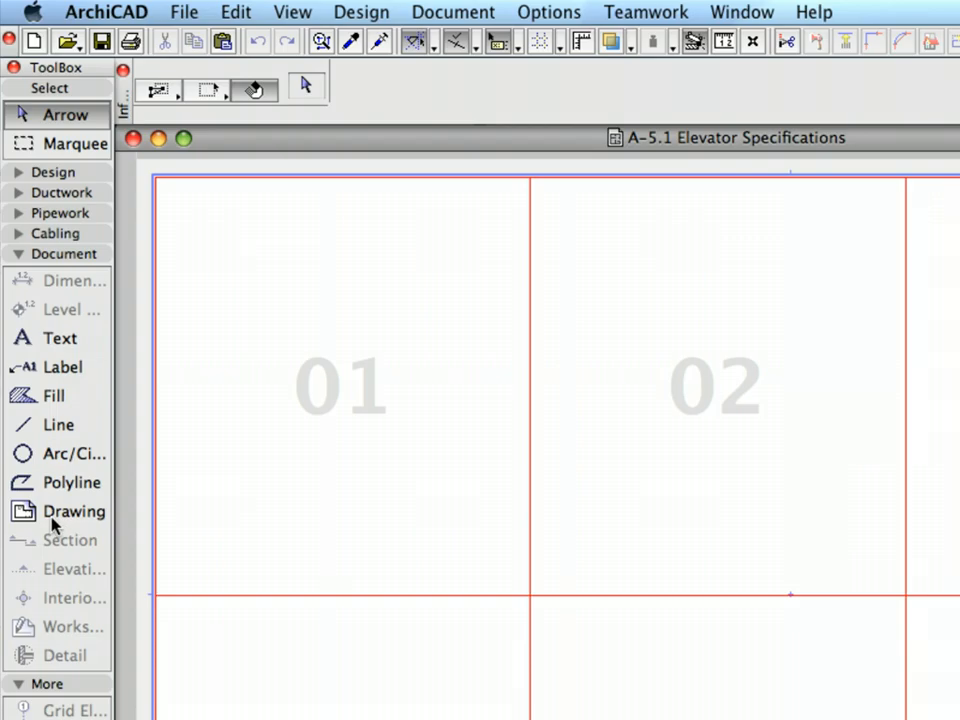
Step: Set the Drawing tool's default Drawing ID to By Layout and check the drawing name and title options
double_click(53, 516)
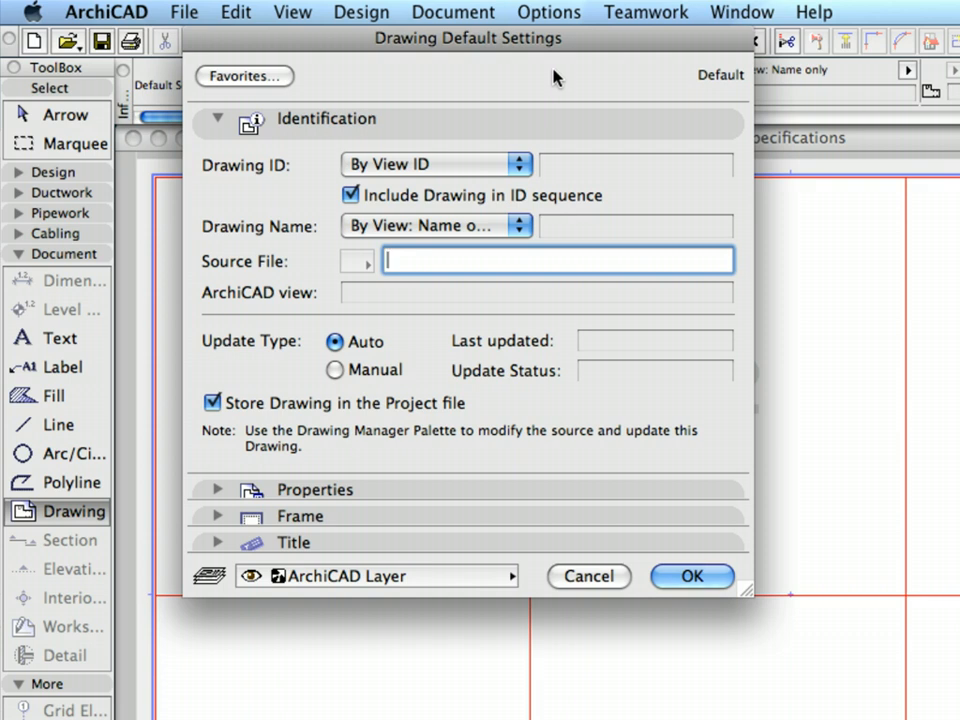
click(450, 165)
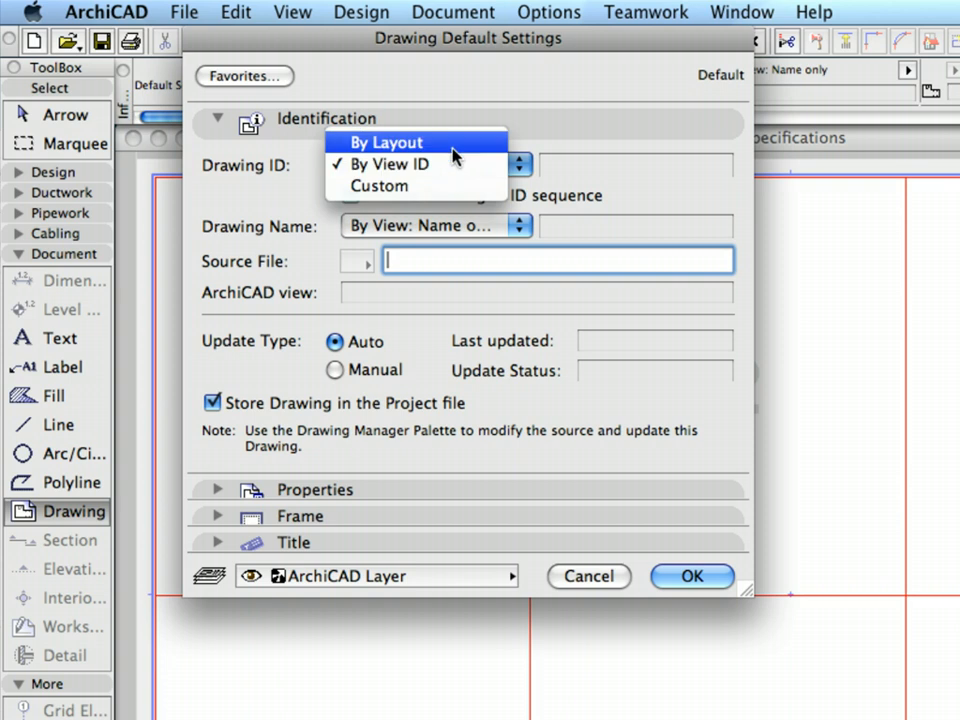
click(453, 150)
click(476, 229)
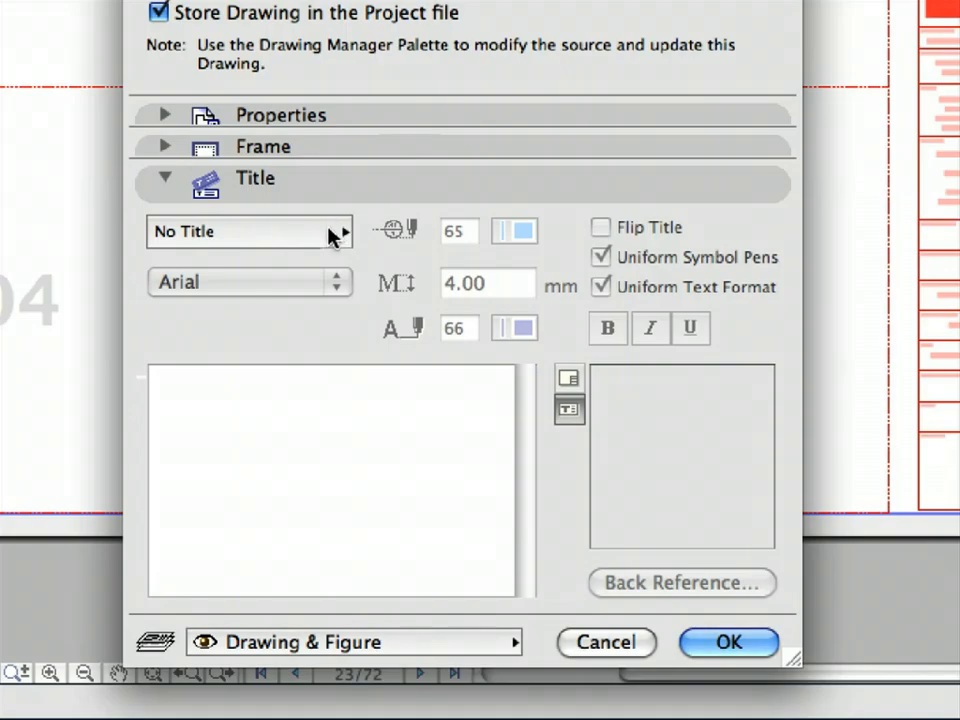
click(340, 234)
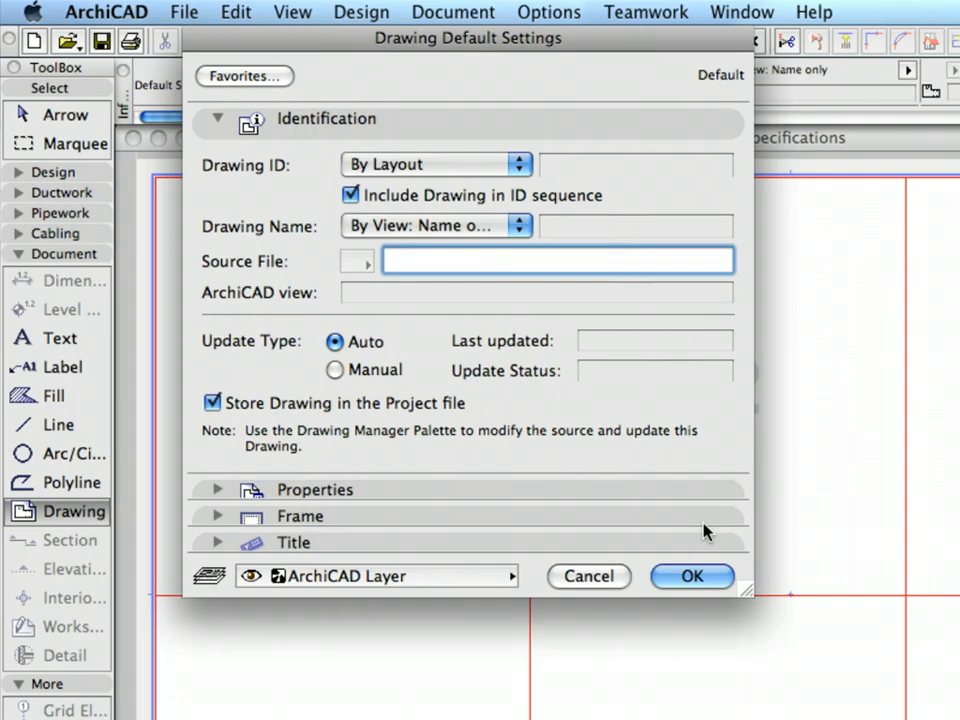
click(703, 578)
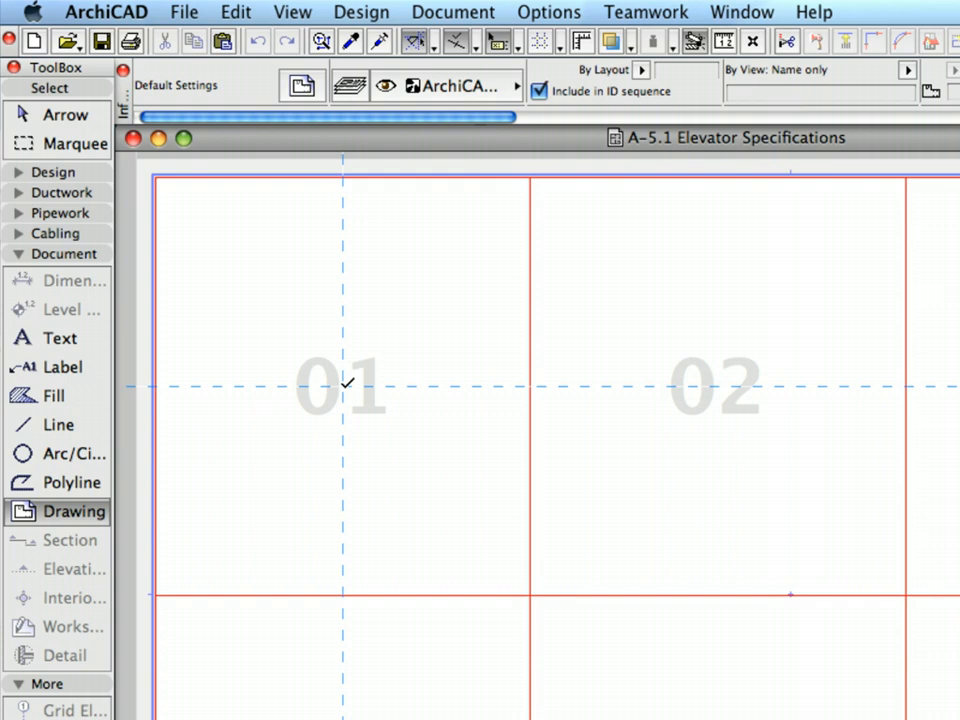
Step: Place a drawing in cell 01 linked to the internal view 10.2.1 Elevator View from the Chapter 10 folder of Collaboration ITG
click(347, 382)
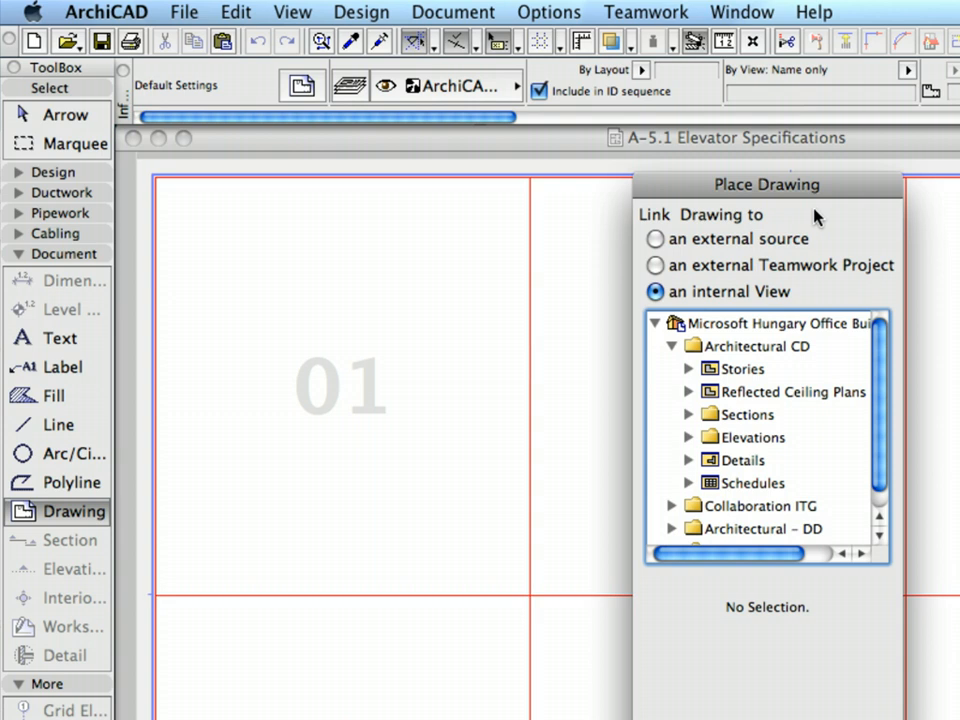
click(656, 239)
click(652, 267)
click(750, 291)
click(672, 347)
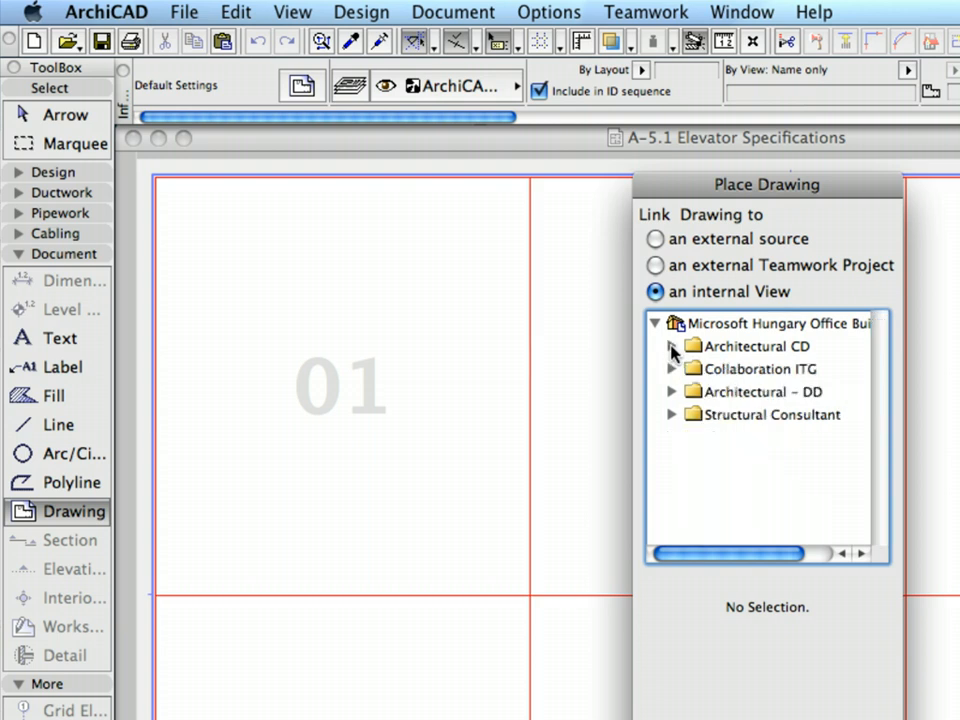
click(672, 369)
scroll(695, 450, down, 3)
click(688, 460)
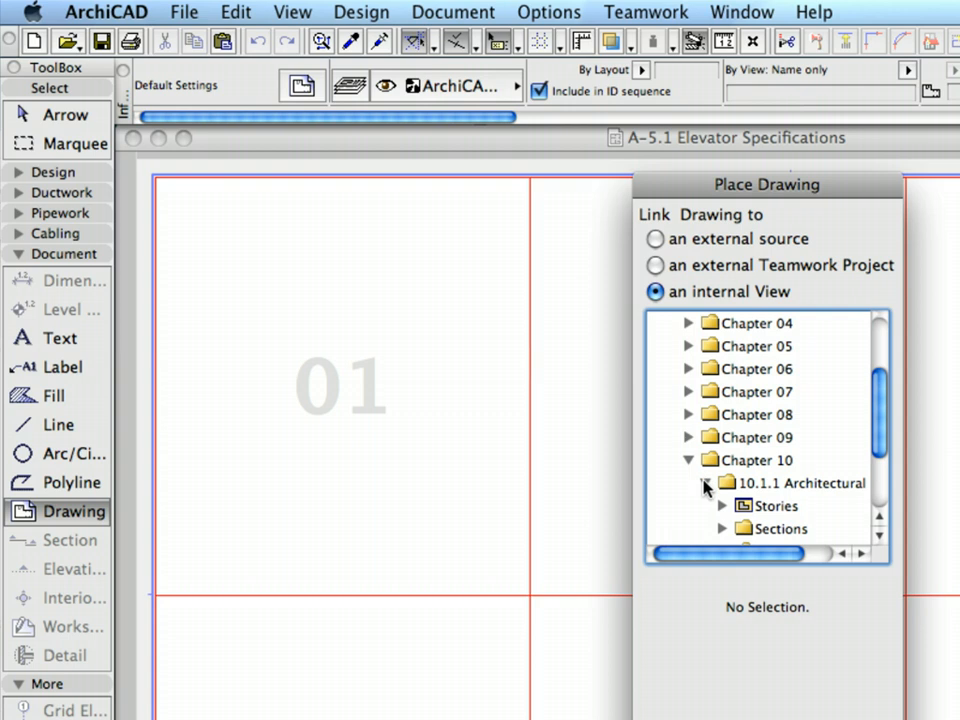
click(705, 484)
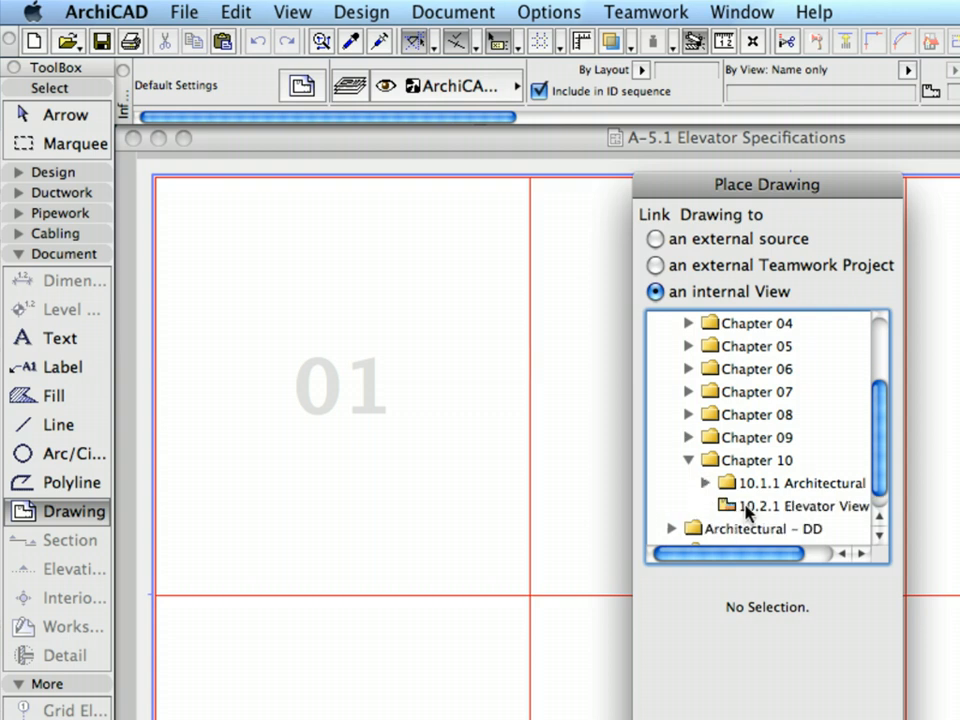
click(746, 506)
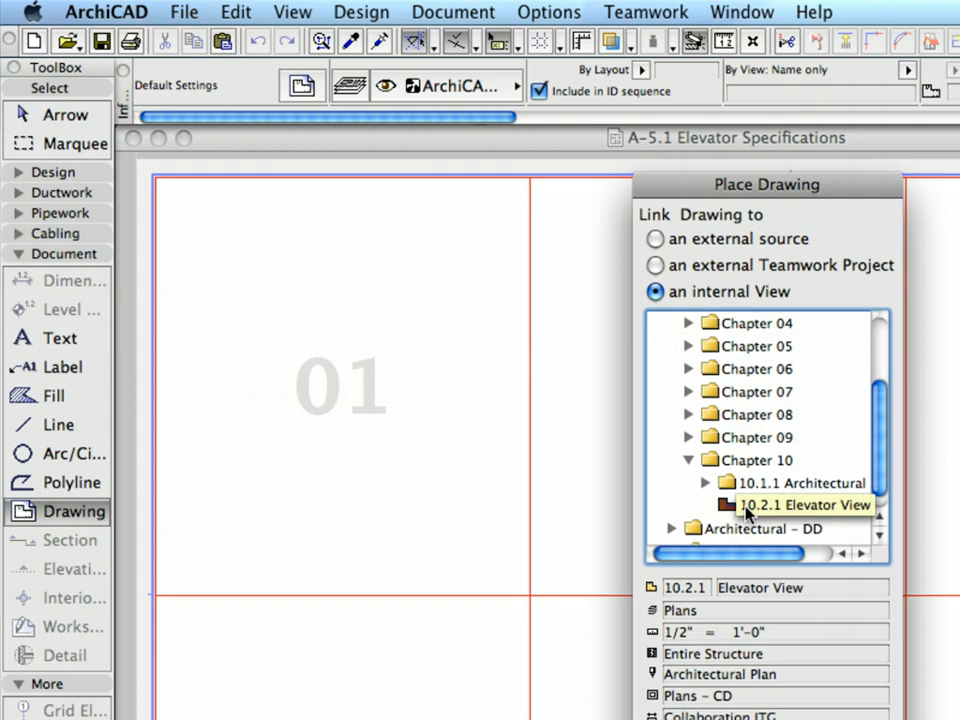
mouse_move(774, 183)
mouse_down()
mouse_move(622, 99)
mouse_move(603, 35)
mouse_up()
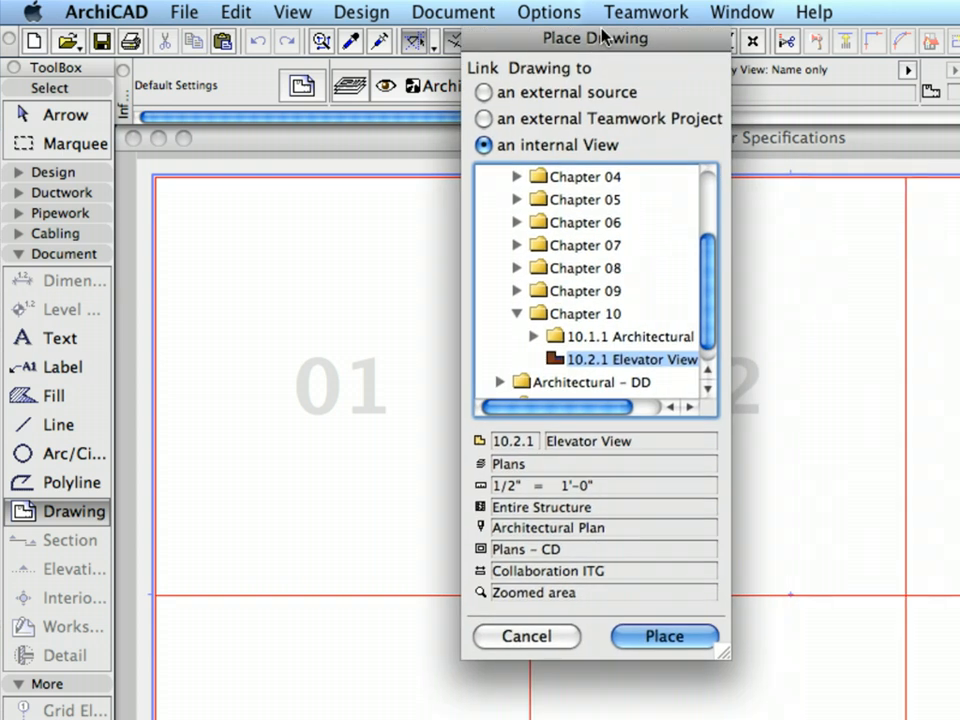
click(688, 637)
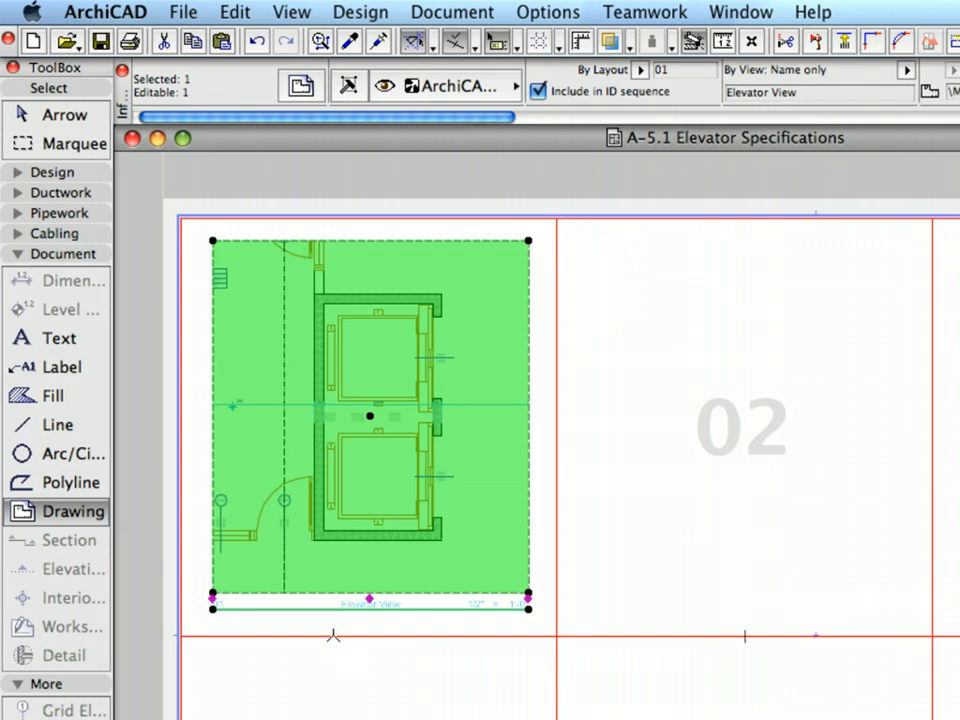
Step: Stretch the Elevator View drawing's frame outward about 17/32" at its top edge, 3/4" at its right edge and 47/64" at its left edge
scroll(333, 660, up, 2)
scroll(333, 636, up, 3)
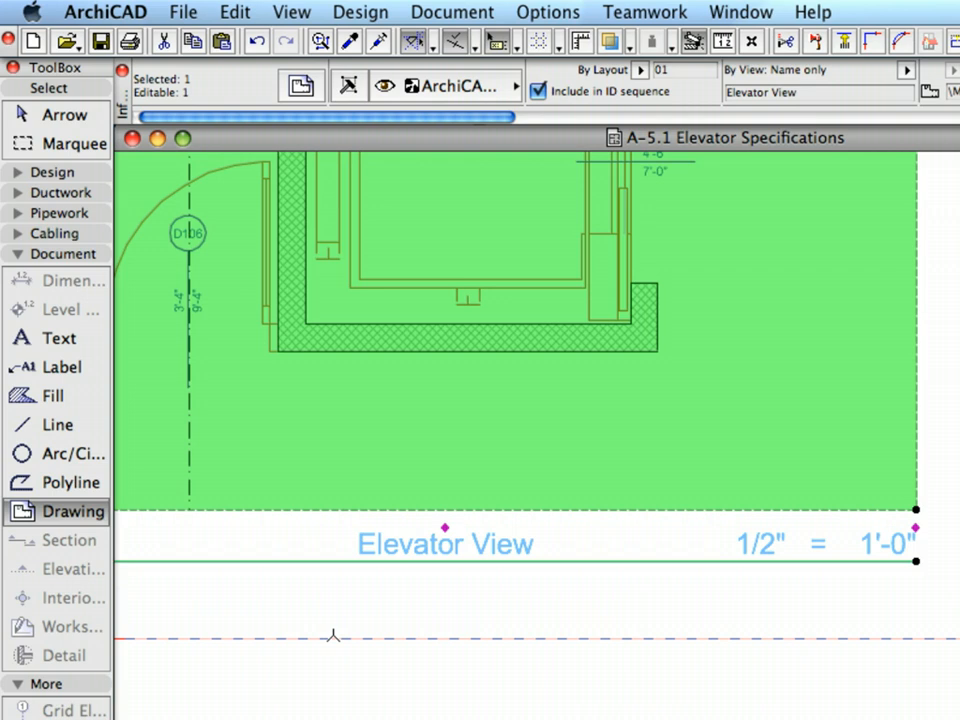
mouse_move(333, 636)
middle_down()
mouse_move(578, 641)
mouse_move(332, 634)
mouse_move(450, 630)
mouse_move(443, 626)
middle_up()
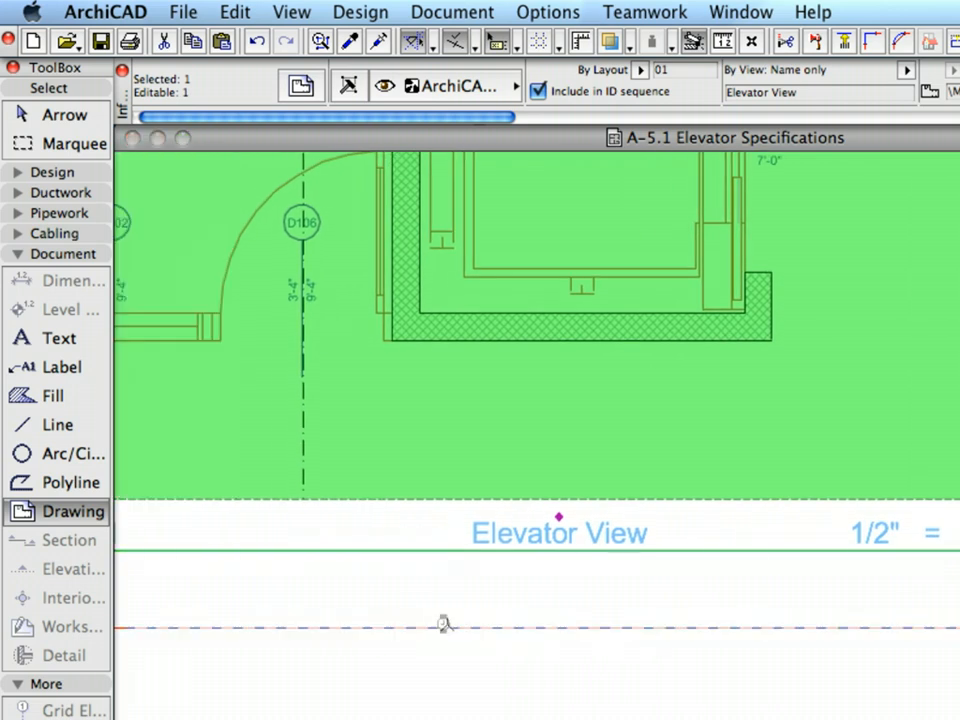
scroll(447, 626, up, 2)
scroll(447, 626, down, 3)
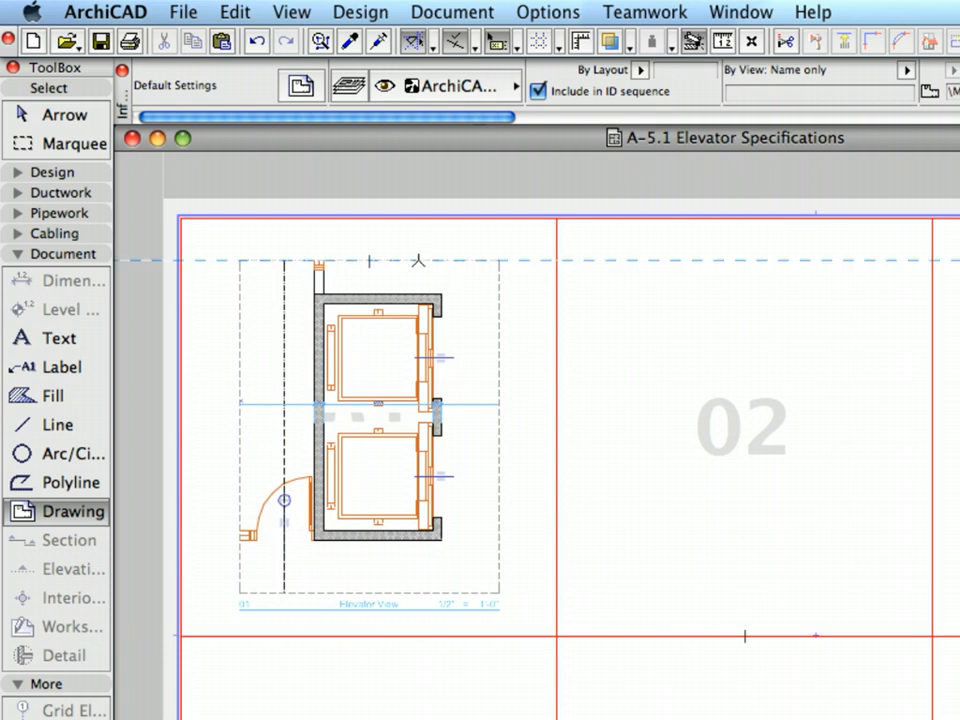
click(424, 266)
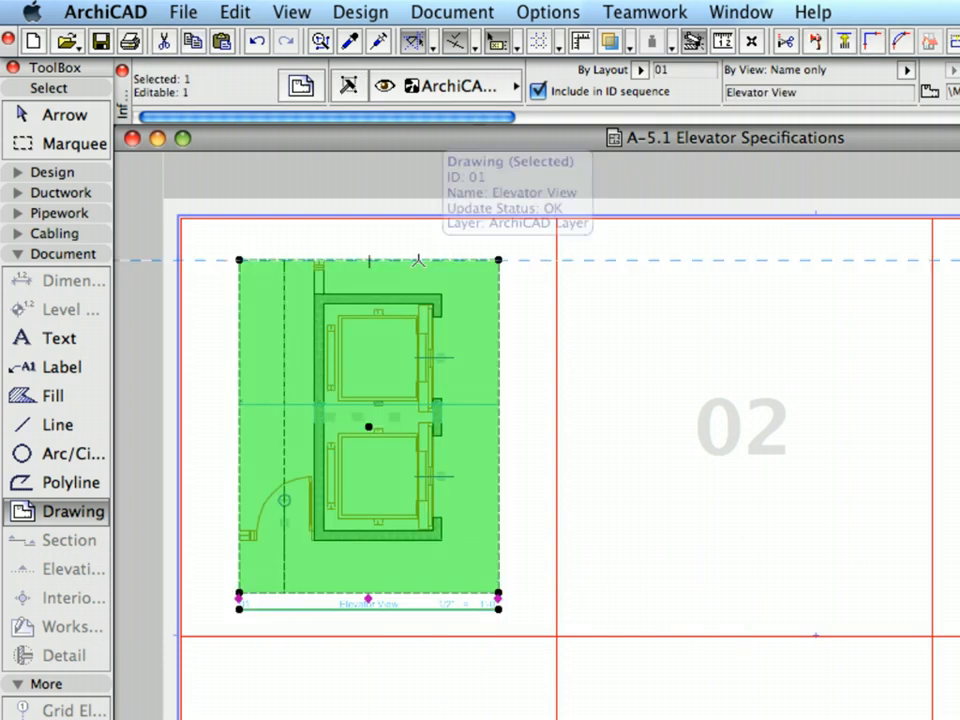
click(421, 260)
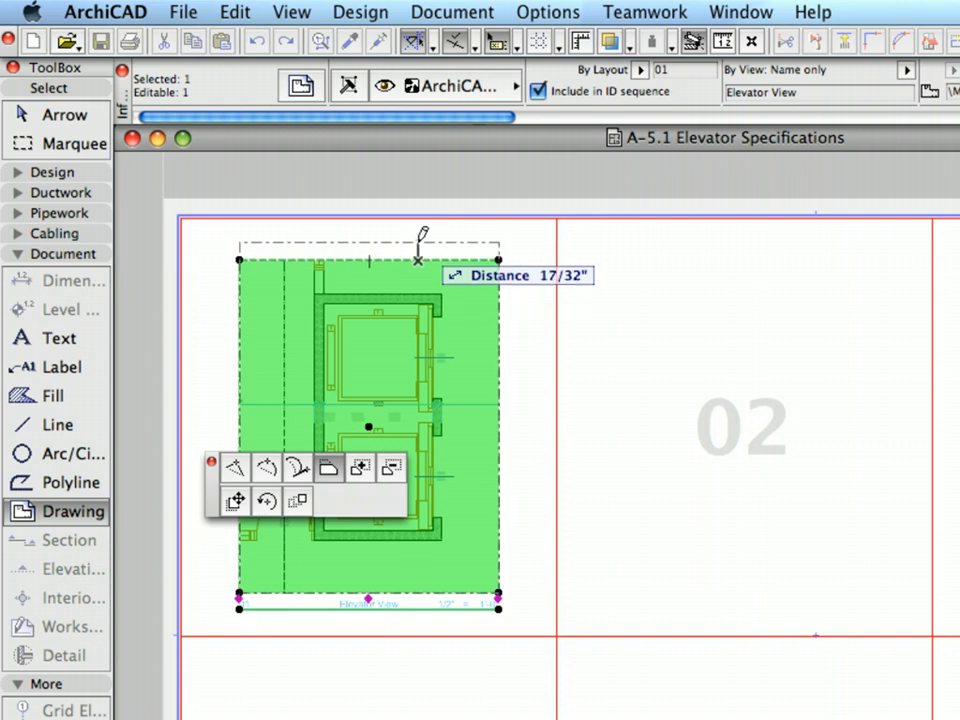
click(418, 241)
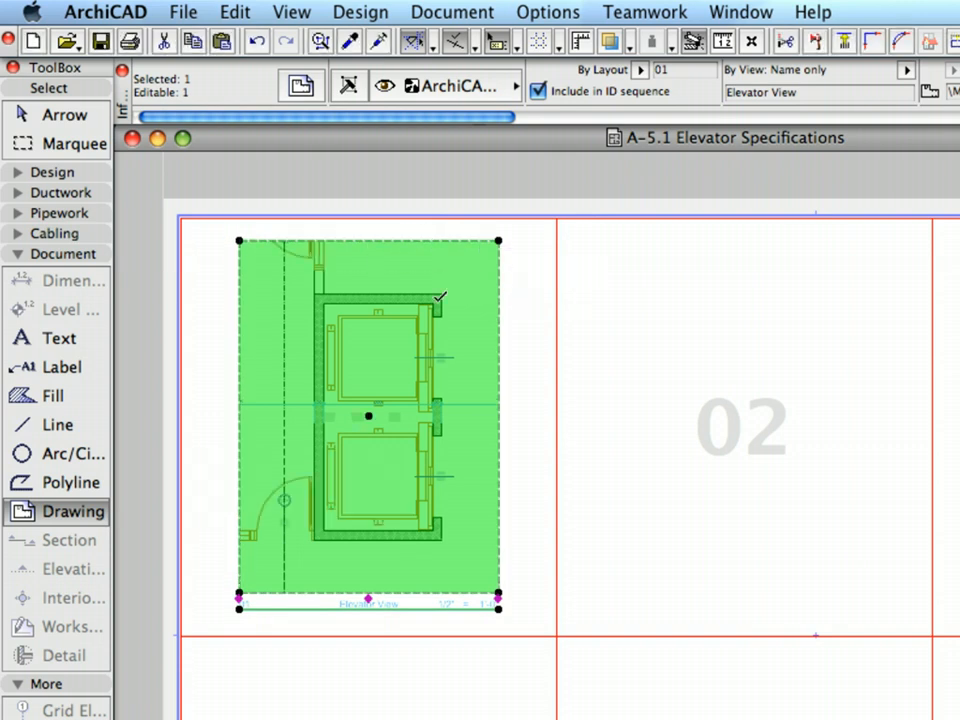
click(499, 394)
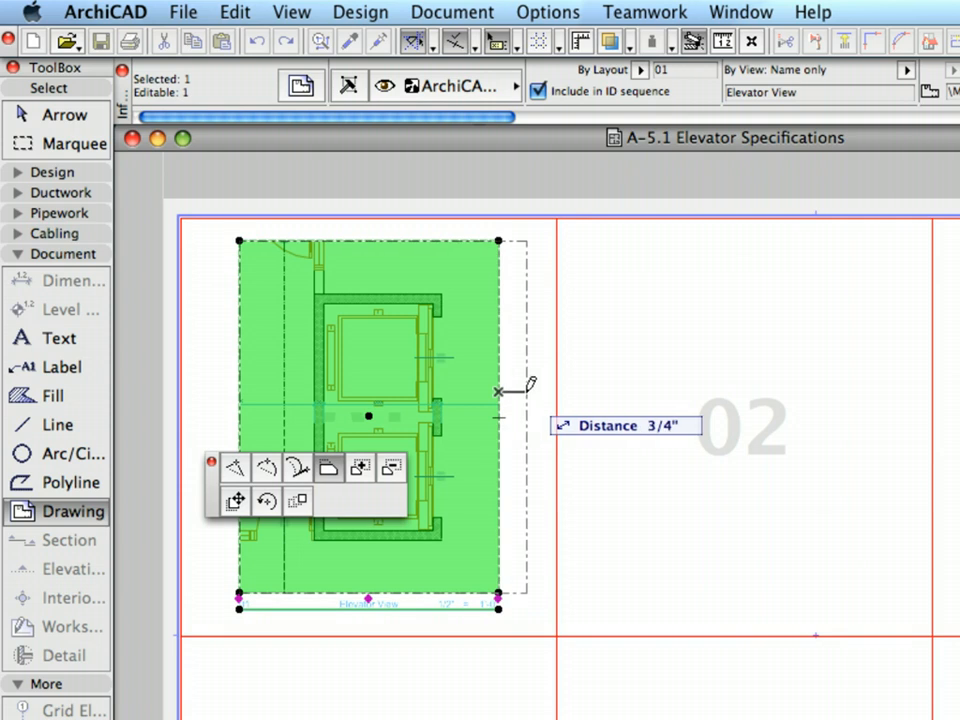
click(528, 391)
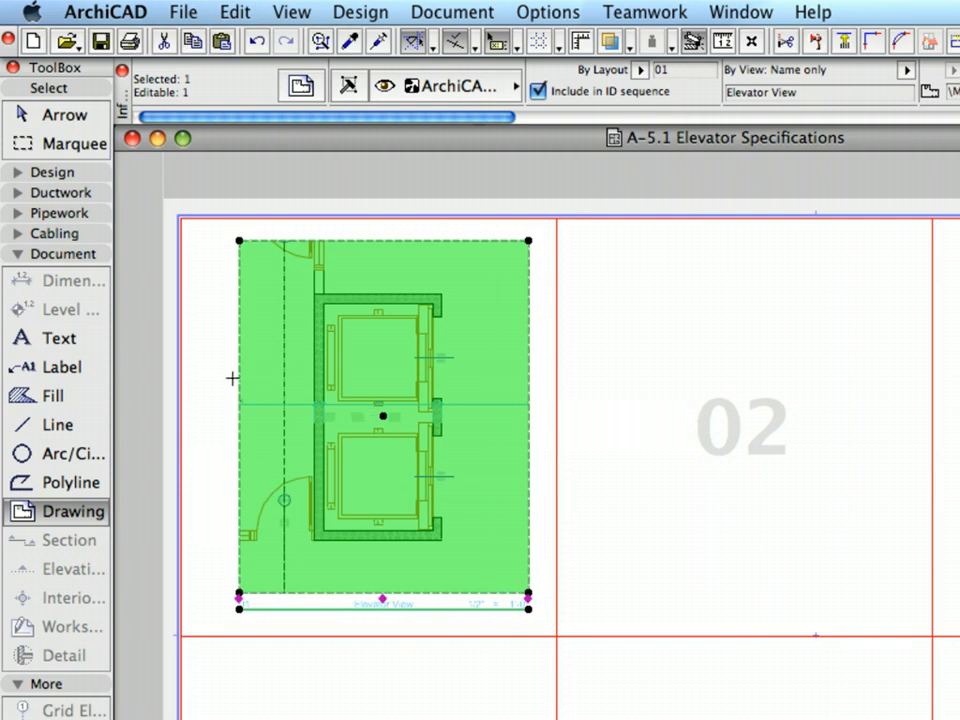
click(239, 380)
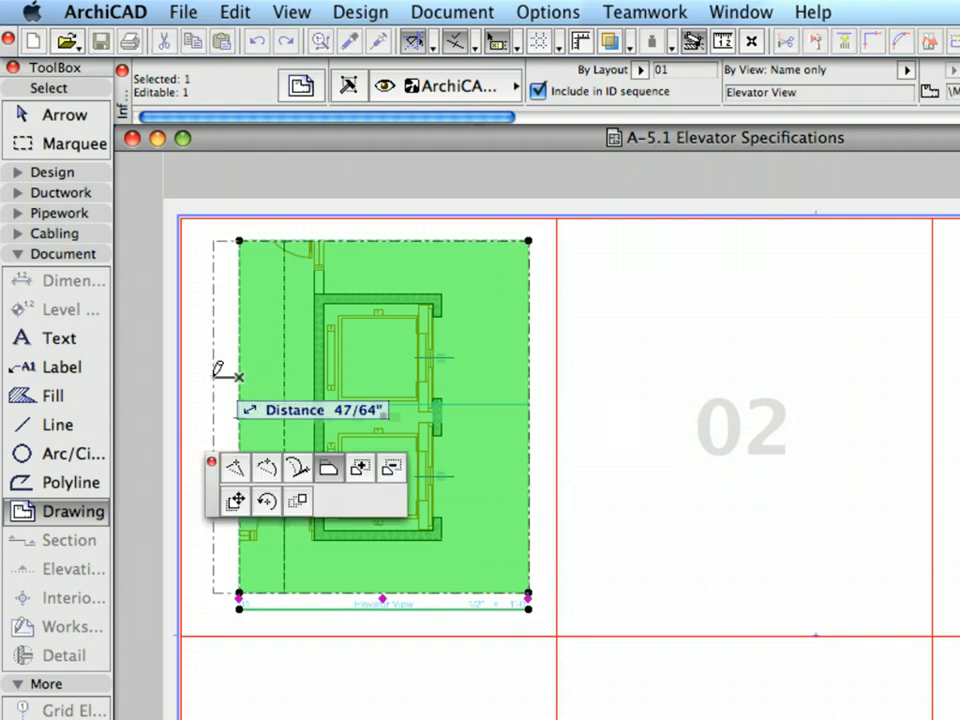
click(213, 377)
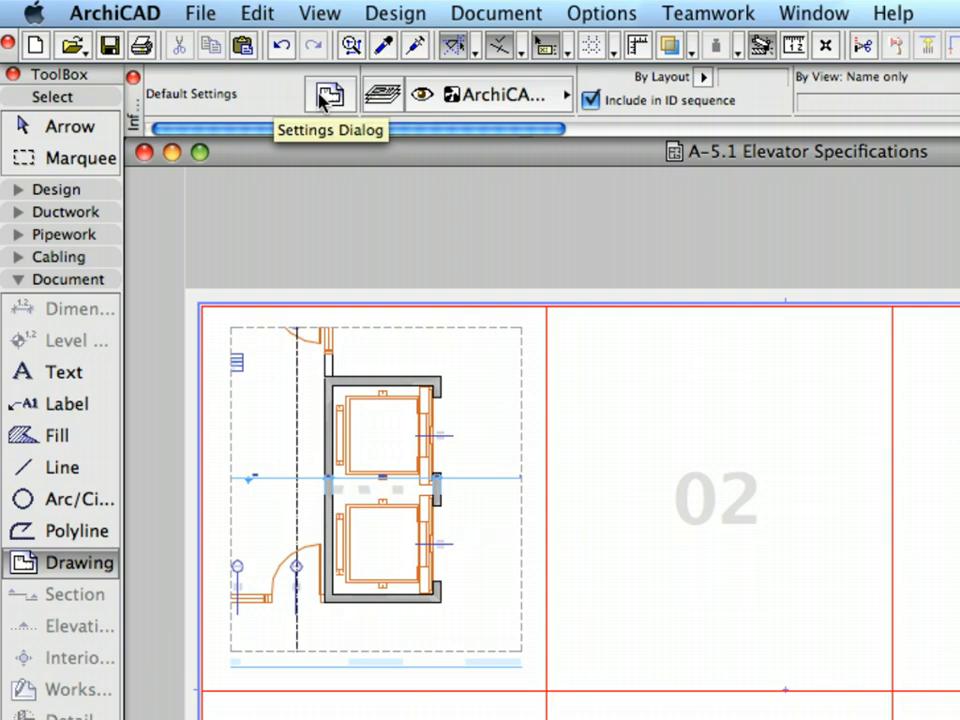
Step: Turn off Show Drawing Scale in the Drawing tool's default title settings
click(328, 95)
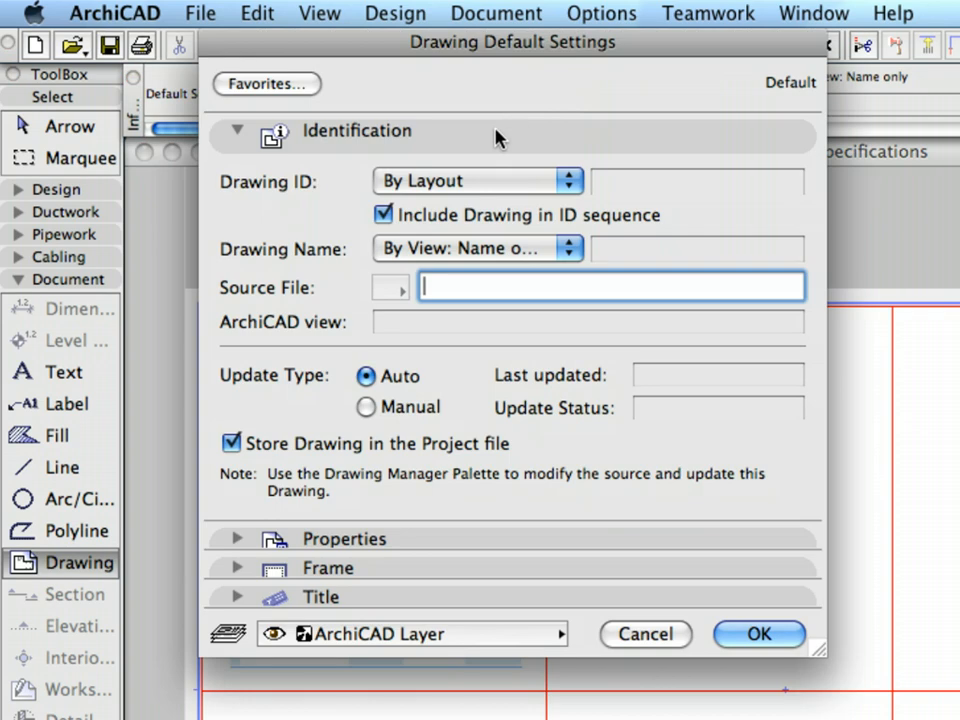
click(495, 136)
click(406, 220)
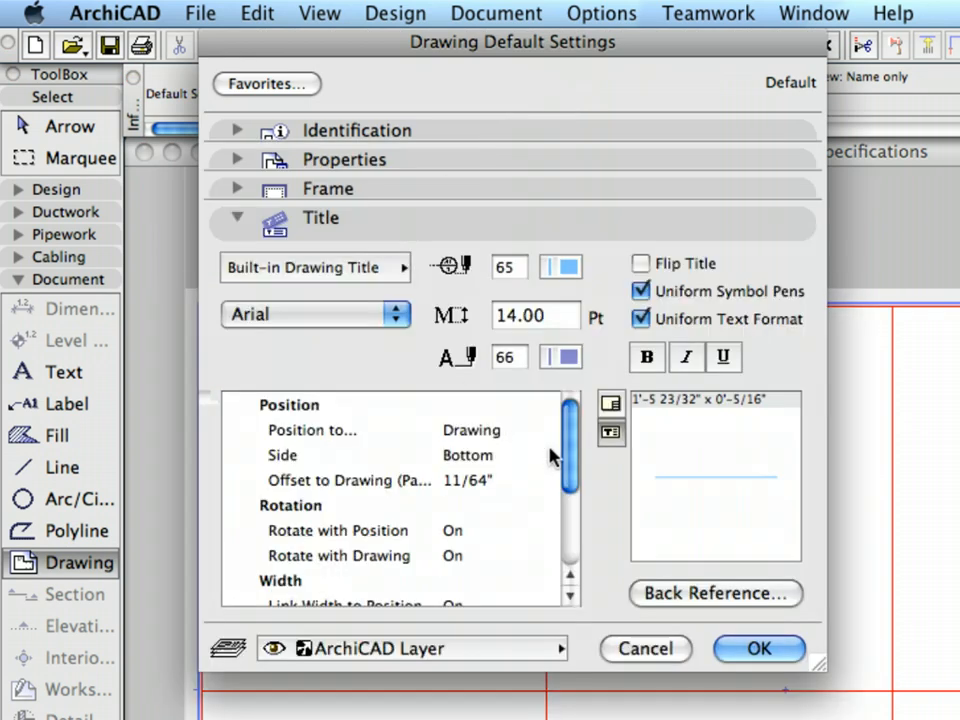
drag(572, 446, 573, 512)
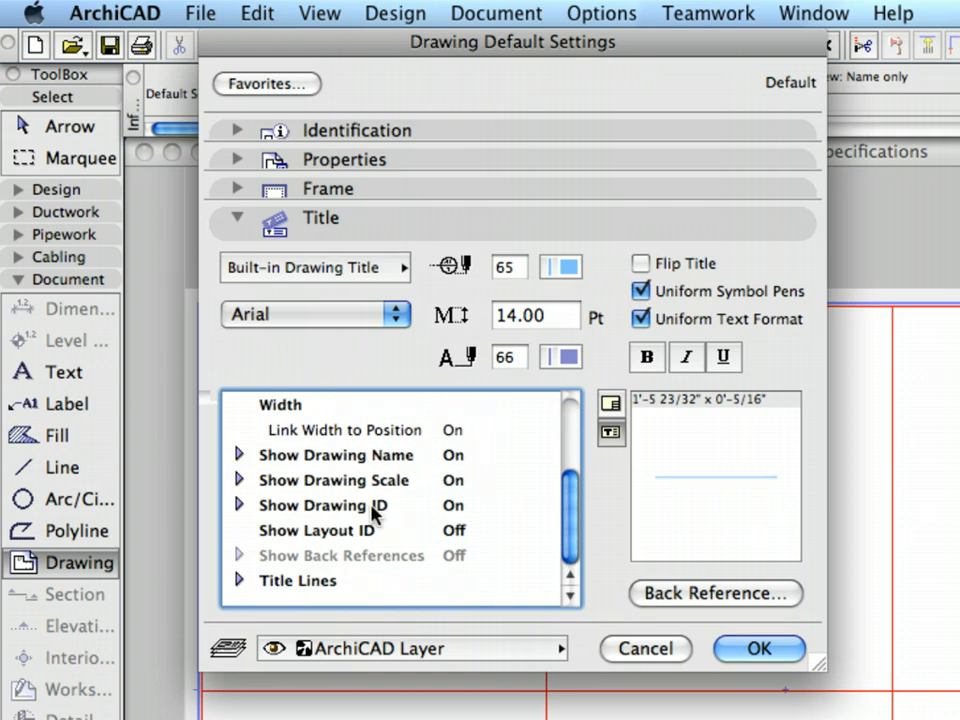
click(460, 482)
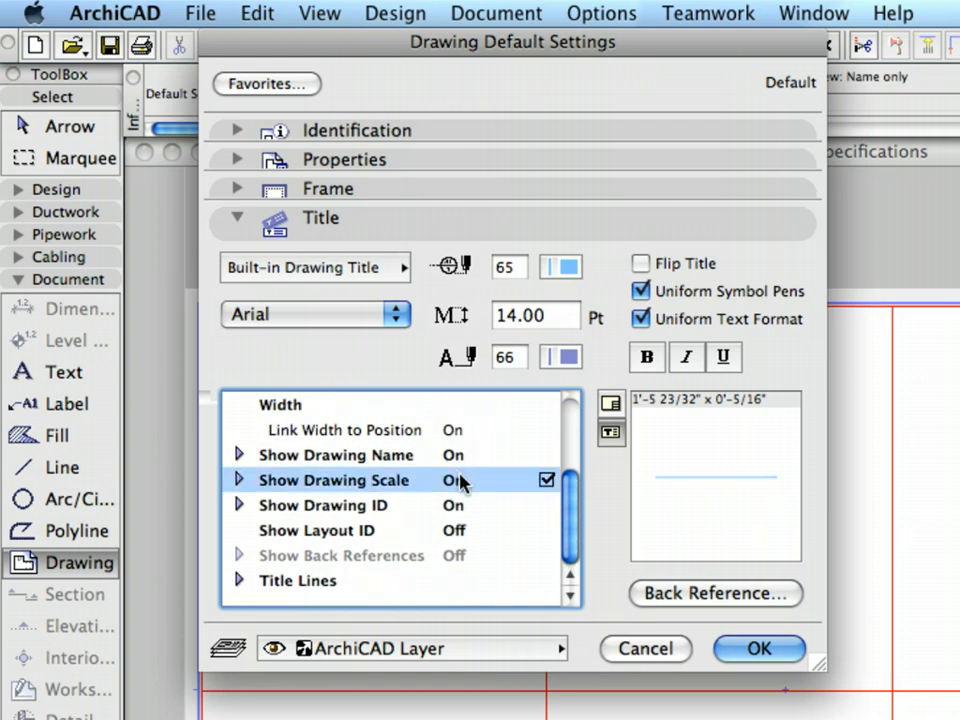
click(546, 480)
click(760, 649)
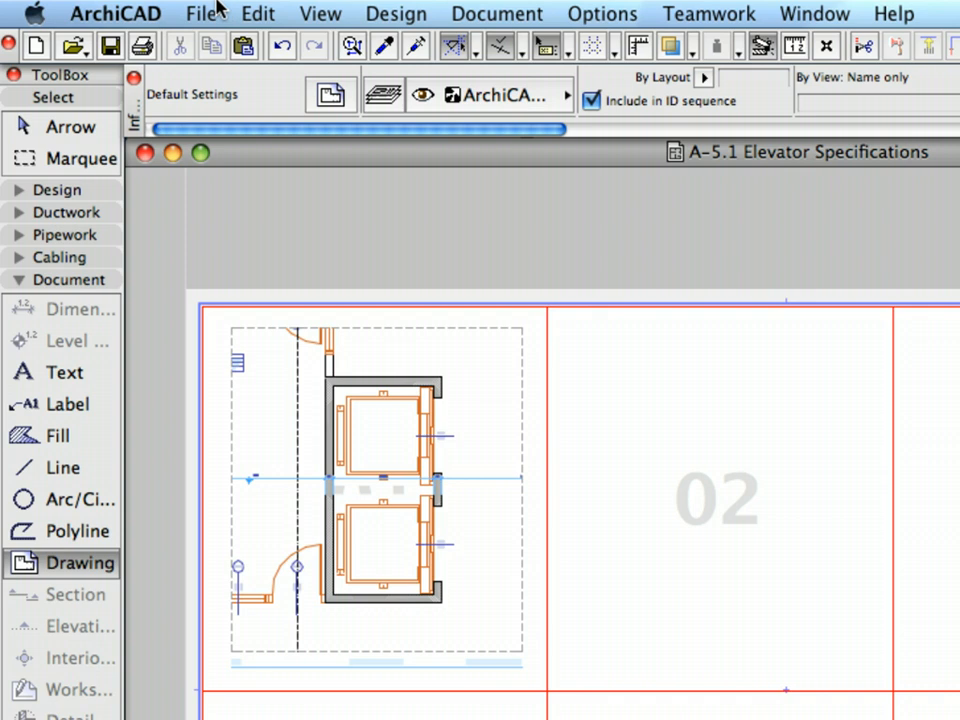
Step: Place the external Elevator Pit Detail.dwg, Hoistway Details.plt, Explanation Figure.png and Elevator Photo.jpg from Chapter 10 on the layout, skipping all missing SHX fonts
click(120, 7)
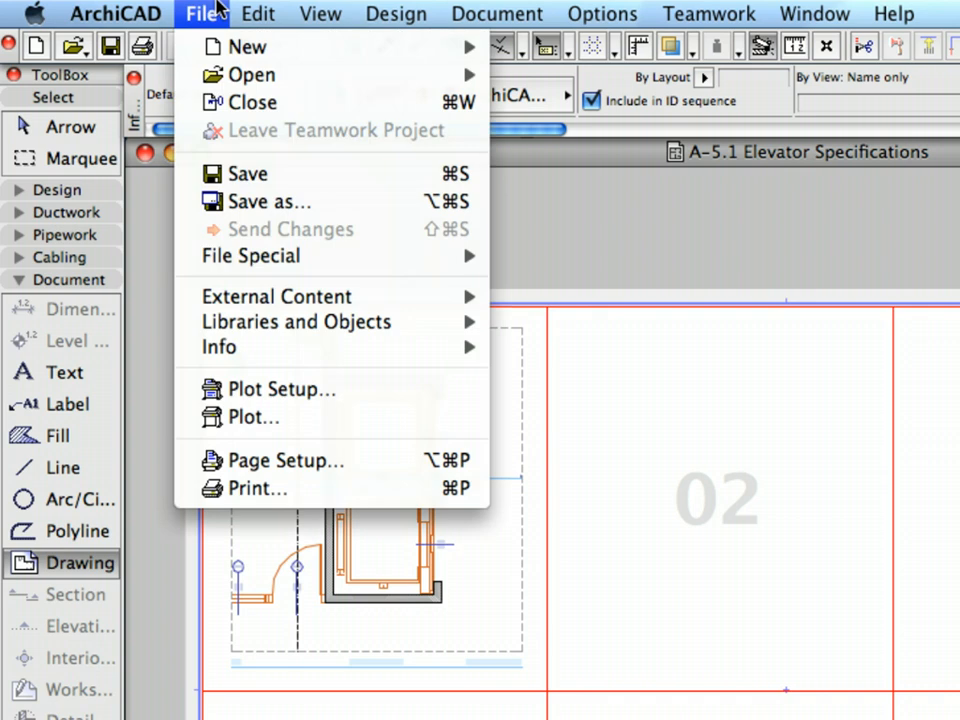
mouse_move(330, 308)
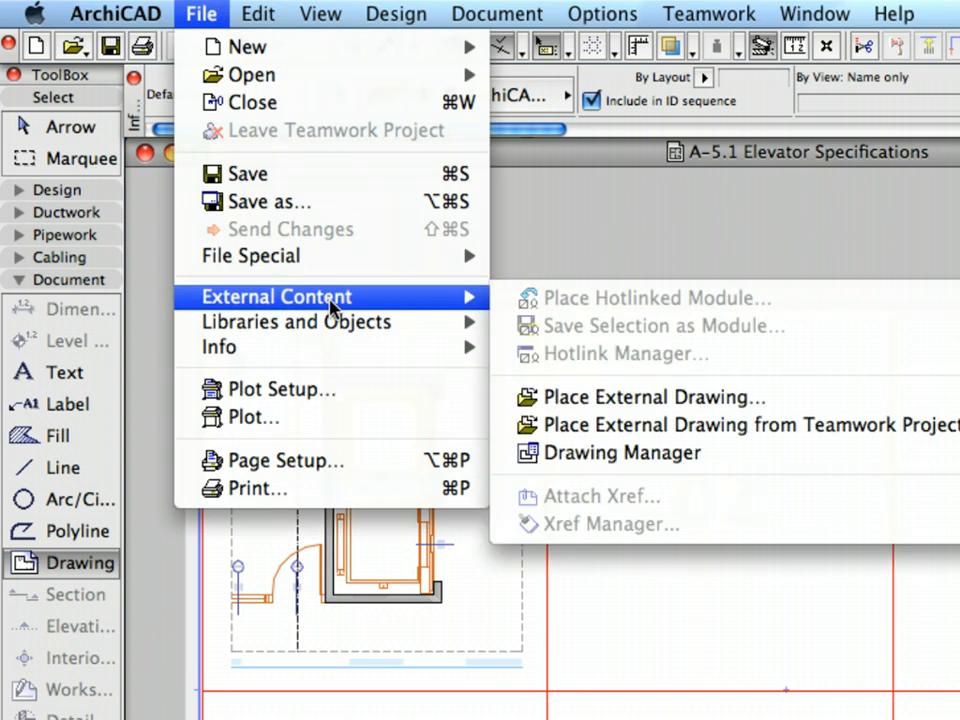
click(785, 400)
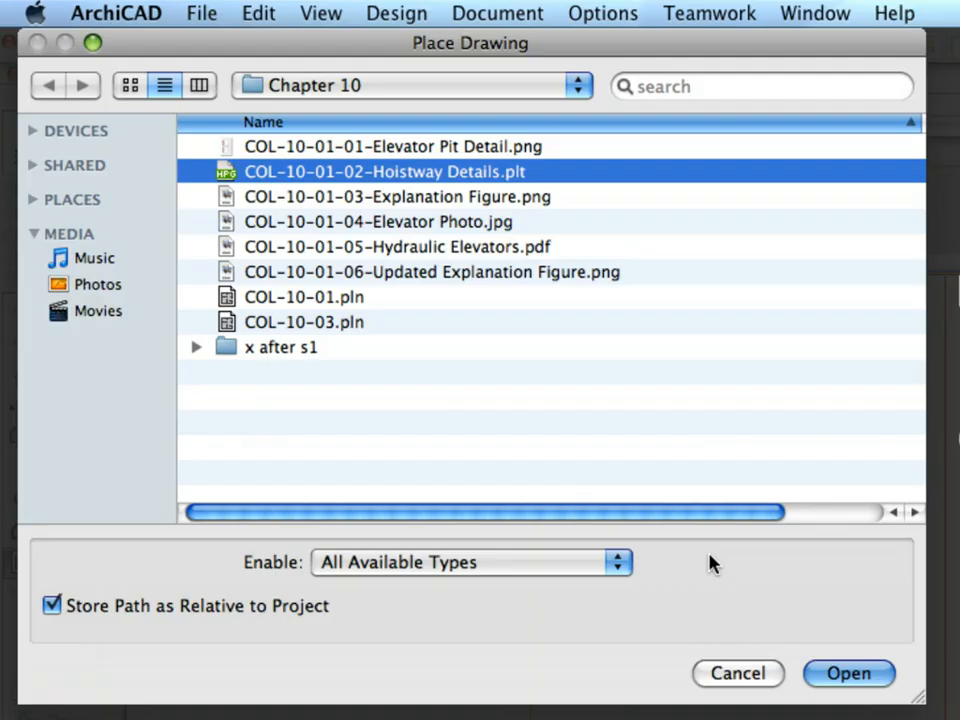
click(517, 566)
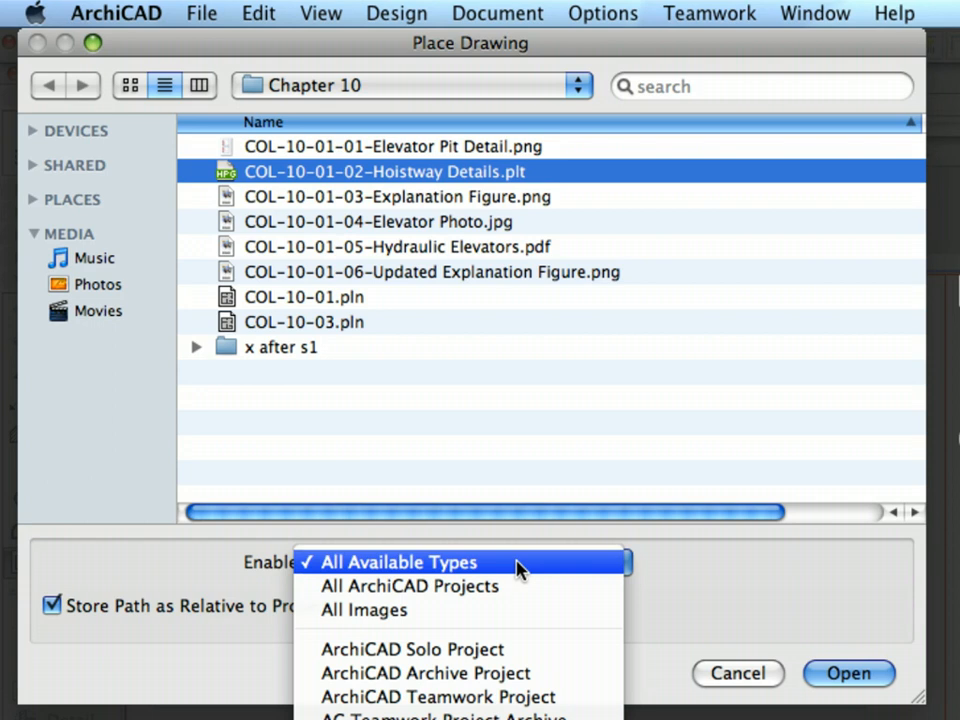
click(519, 568)
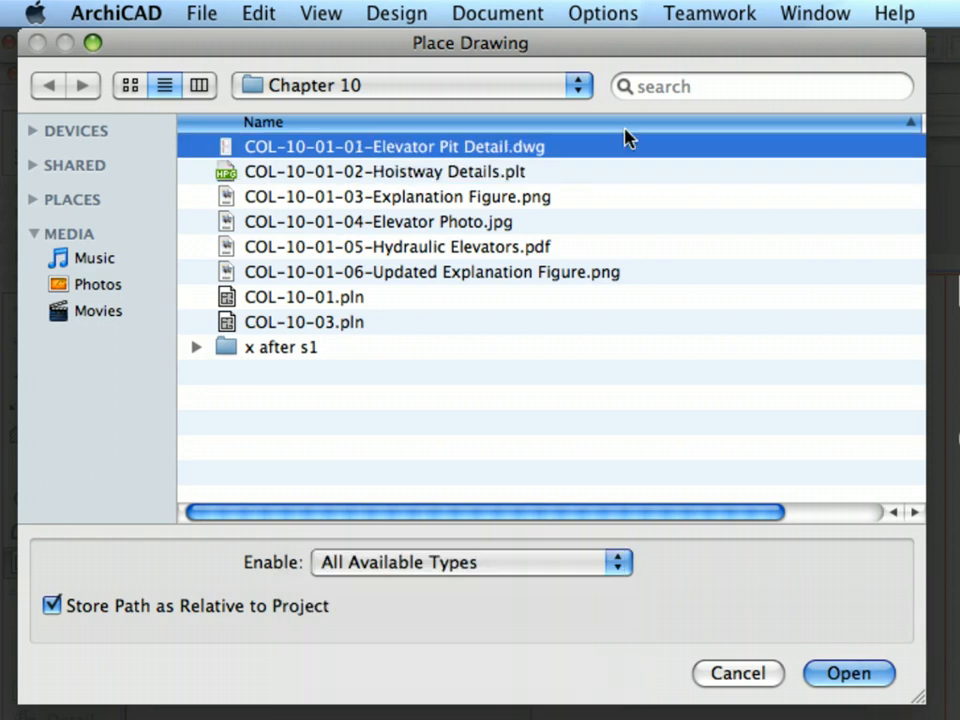
shift+click(484, 176)
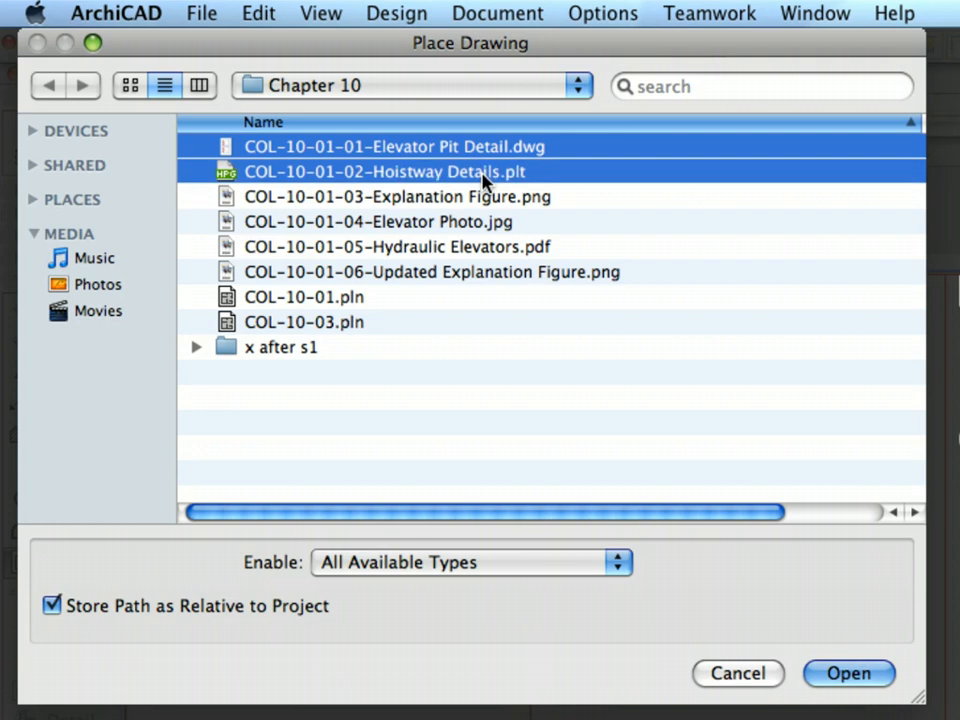
shift+click(532, 202)
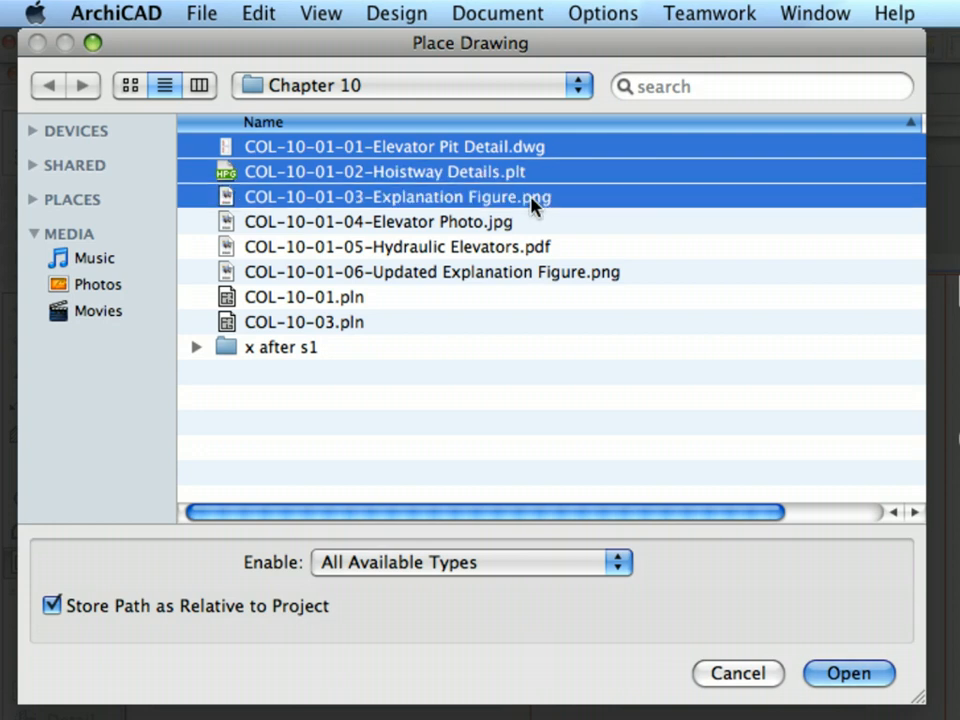
shift+click(524, 229)
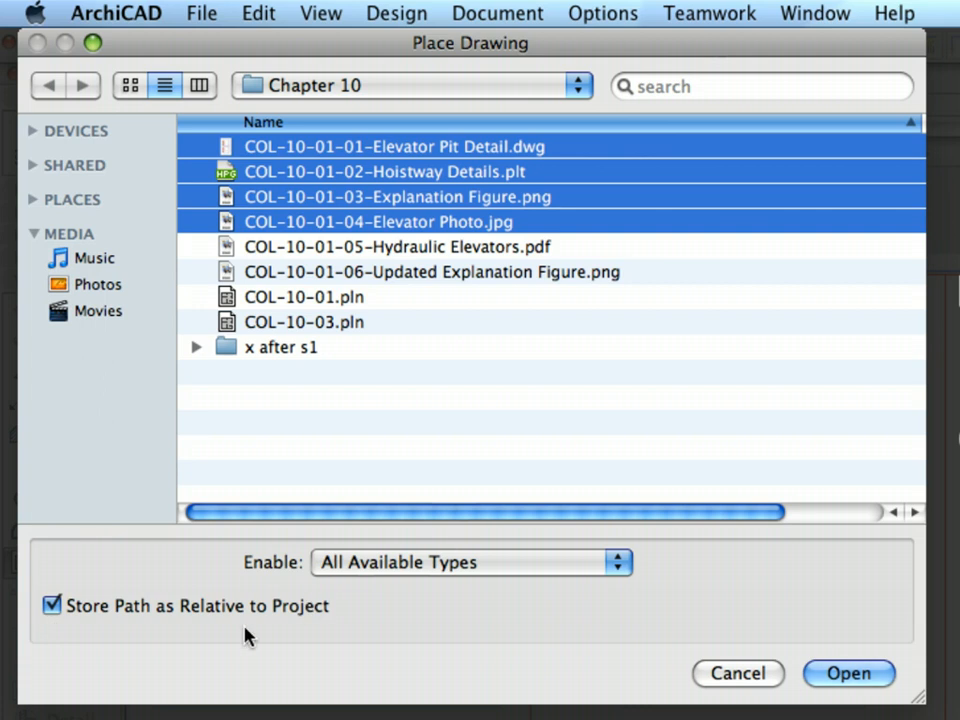
click(848, 674)
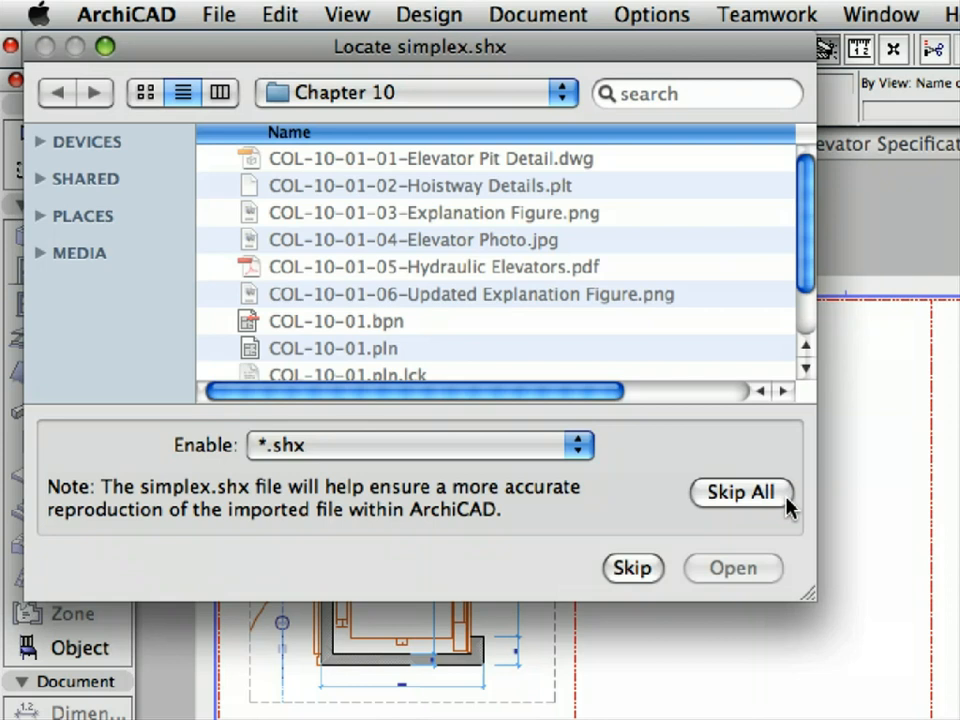
click(786, 496)
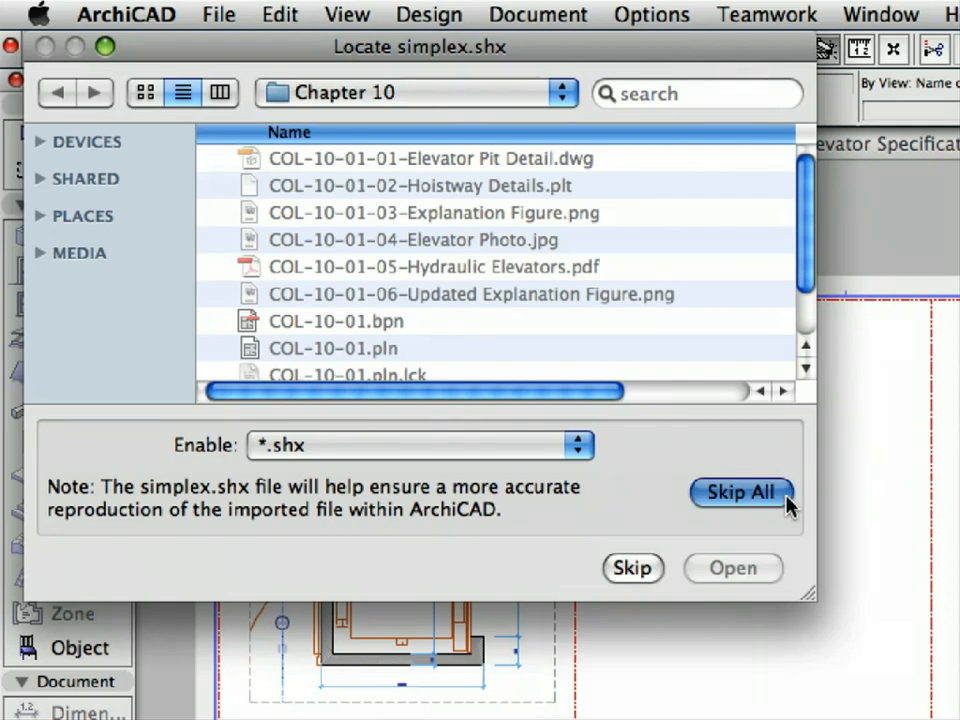
click(786, 500)
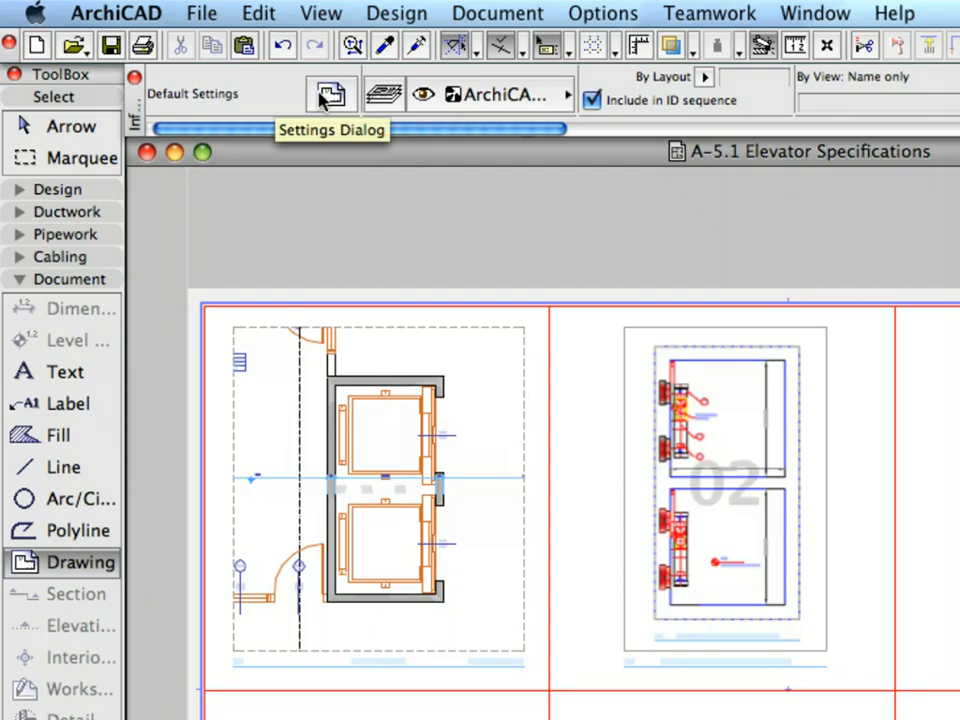
Step: Set the Drawing tool's default title type to No Title
click(322, 97)
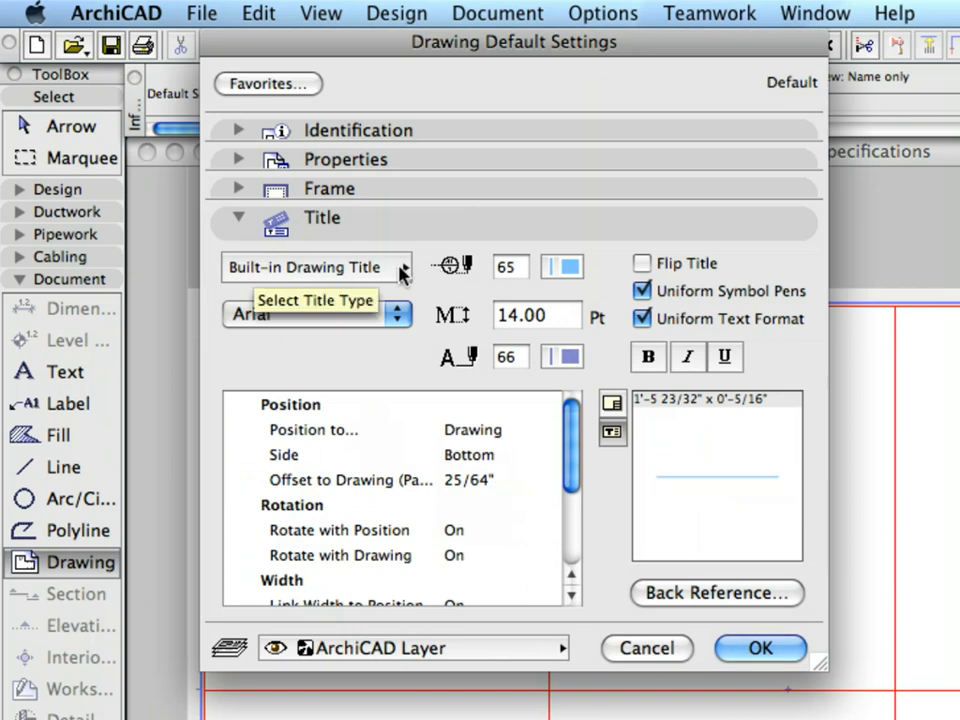
click(401, 272)
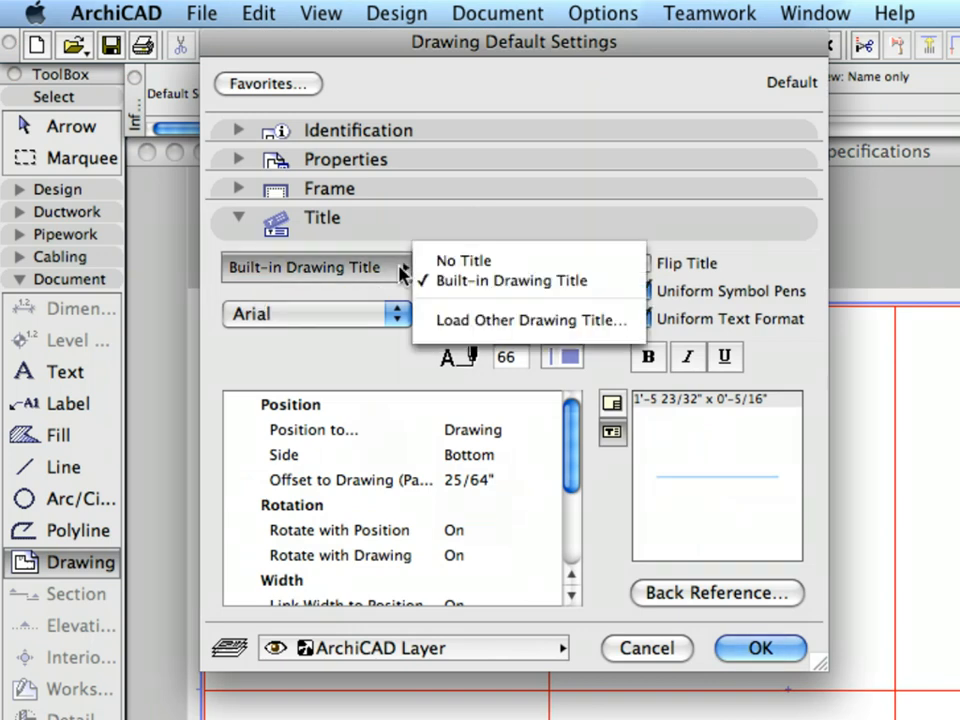
click(500, 262)
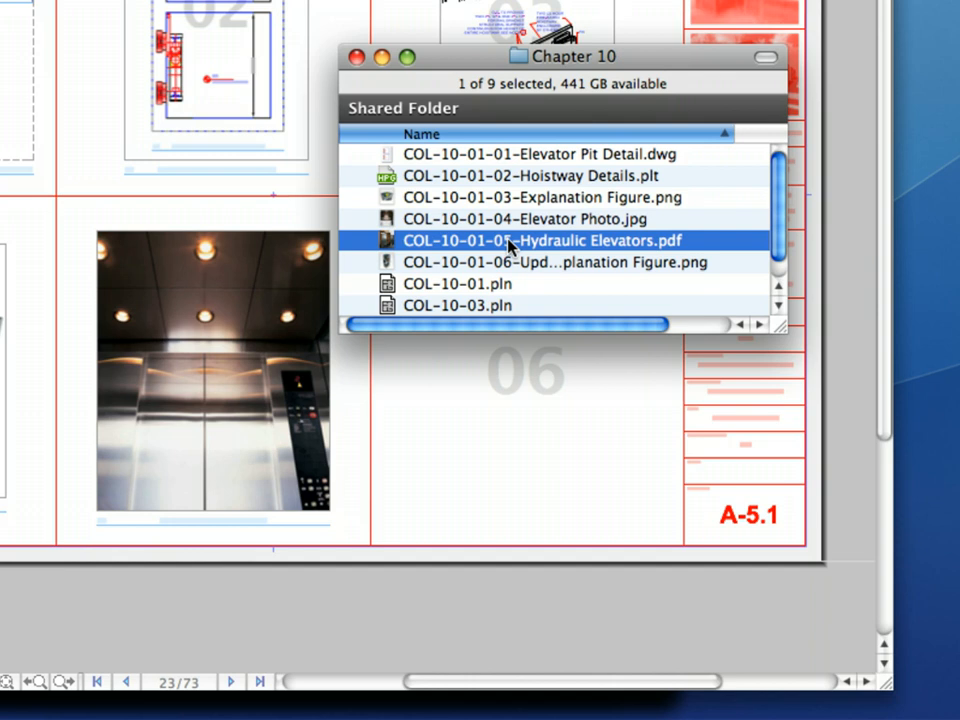
Step: Place page 3 of COL-10-01-05-Hydraulic Elevators.pdf from the Chapter 10 folder on the layout as a drawing
drag(510, 245, 540, 390)
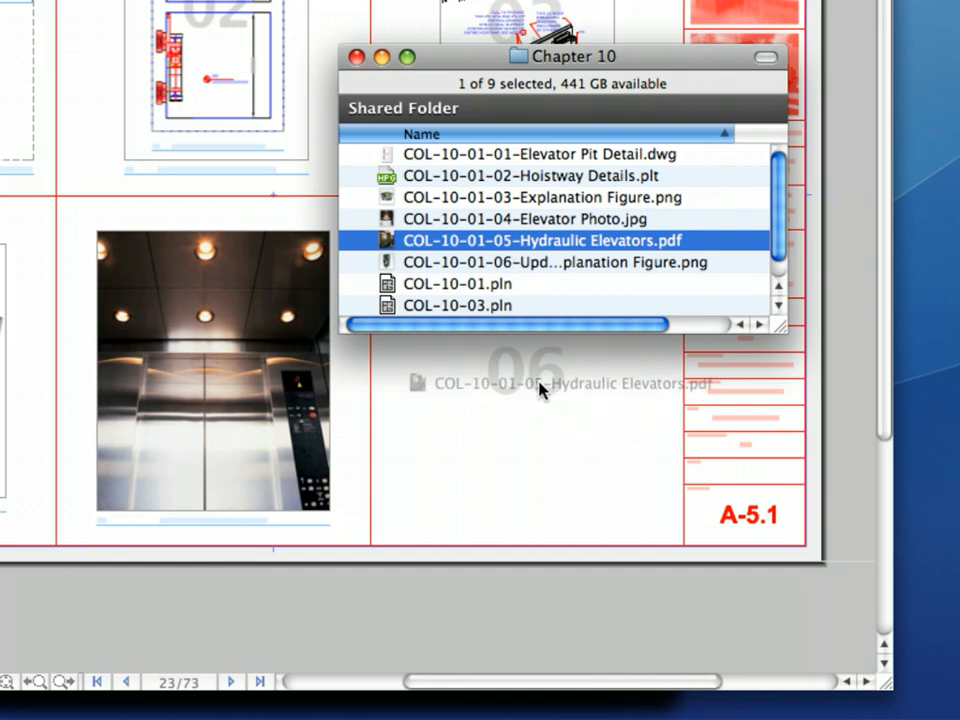
drag(540, 390, 540, 388)
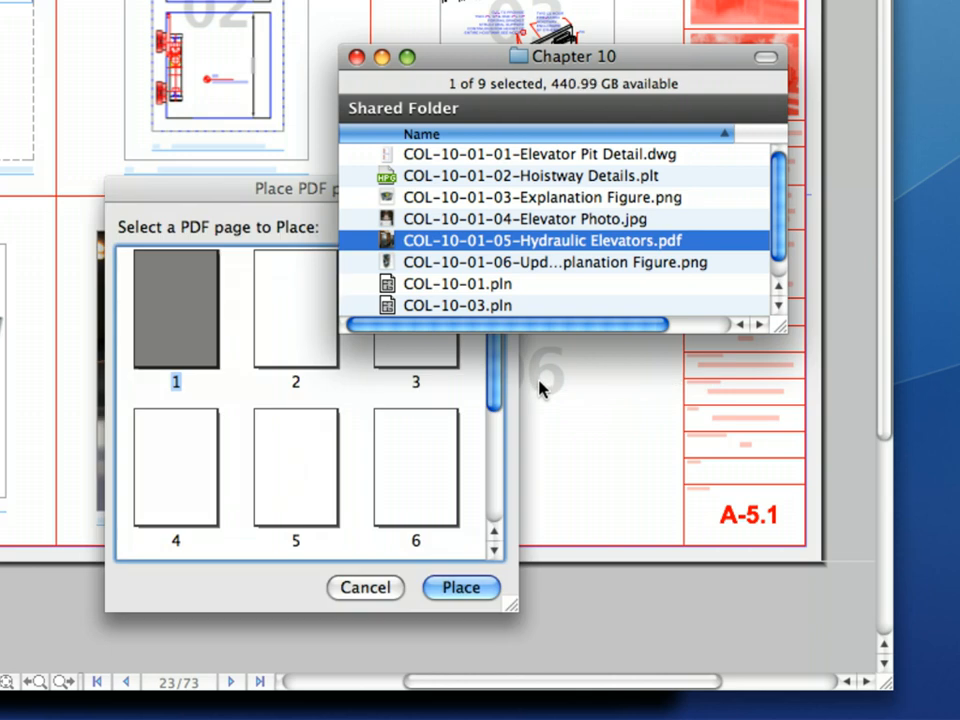
click(315, 194)
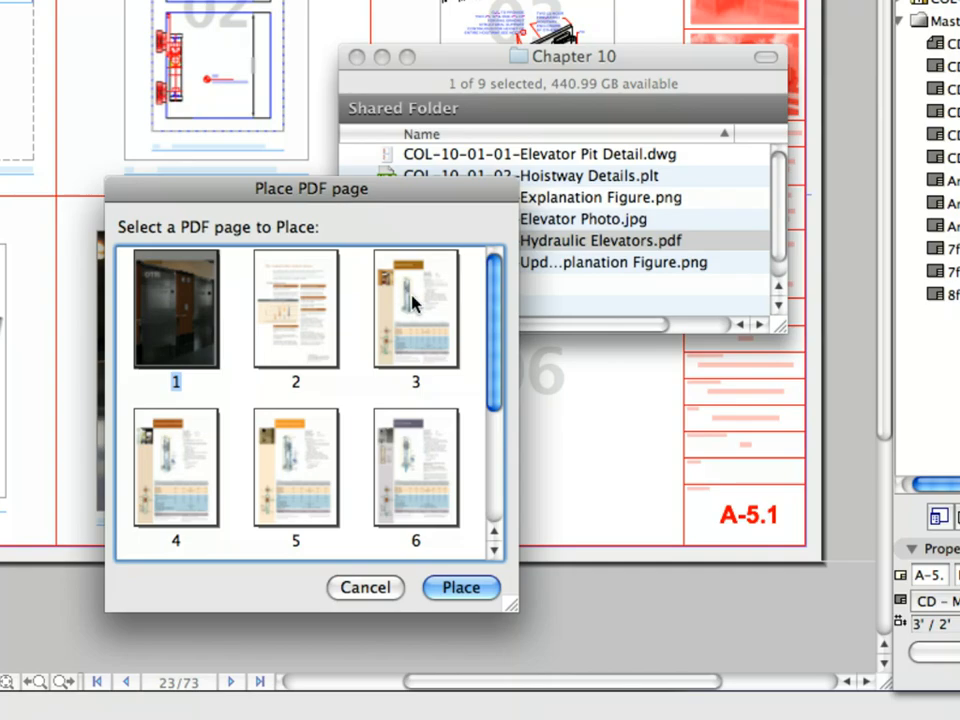
click(418, 306)
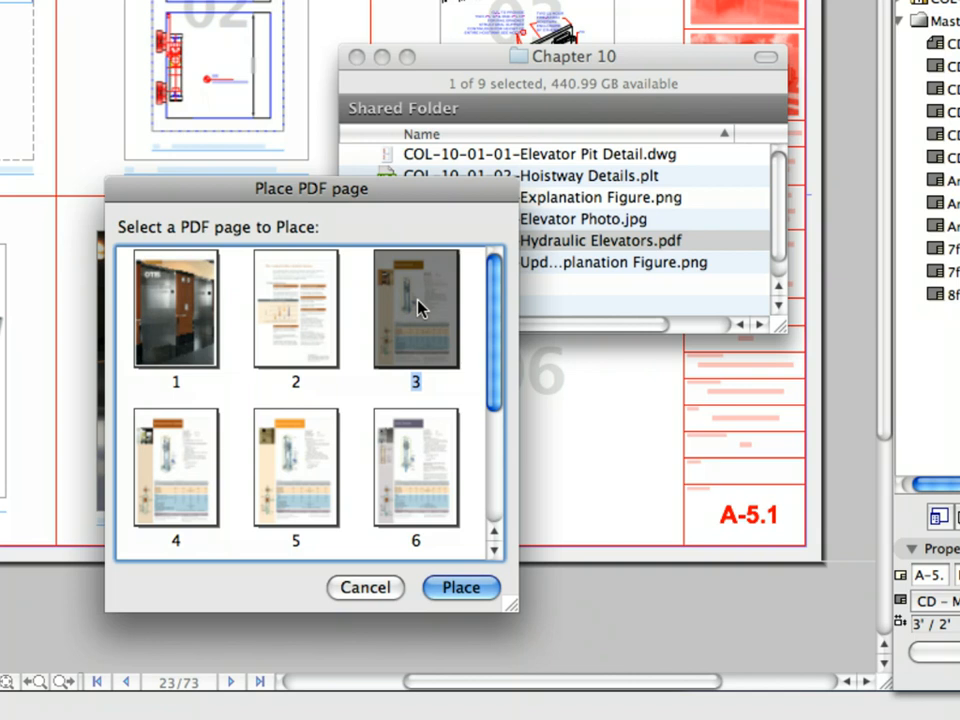
click(482, 589)
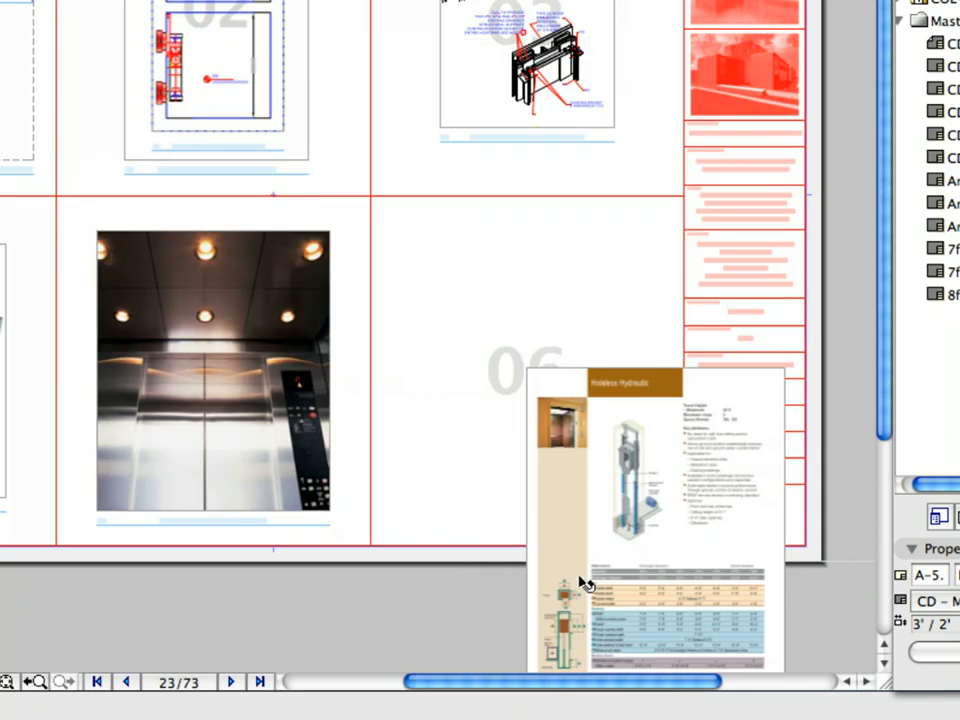
Step: Move the Hydraulic Elevators PDF drawing from its center to its upper-left corner point so it fits in cell 06, and deselect it
click(583, 519)
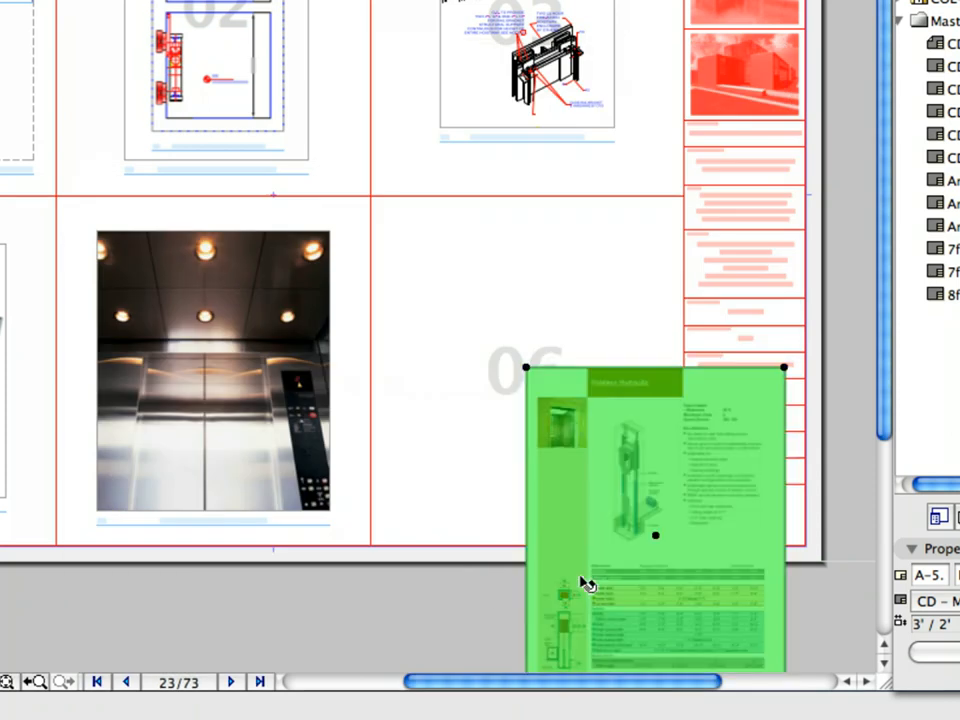
click(656, 537)
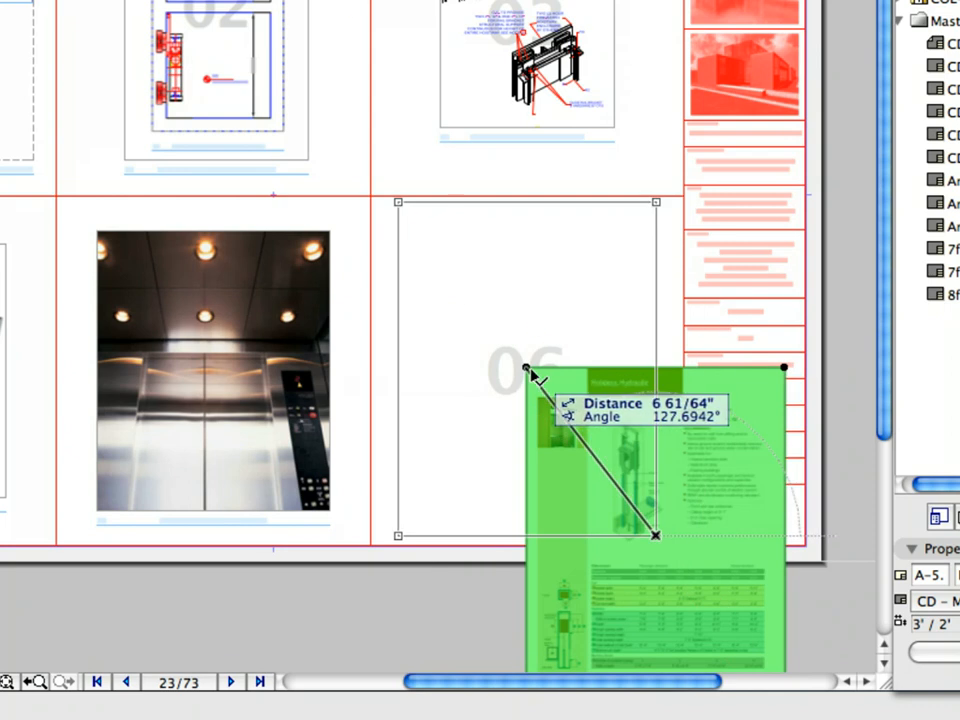
click(527, 369)
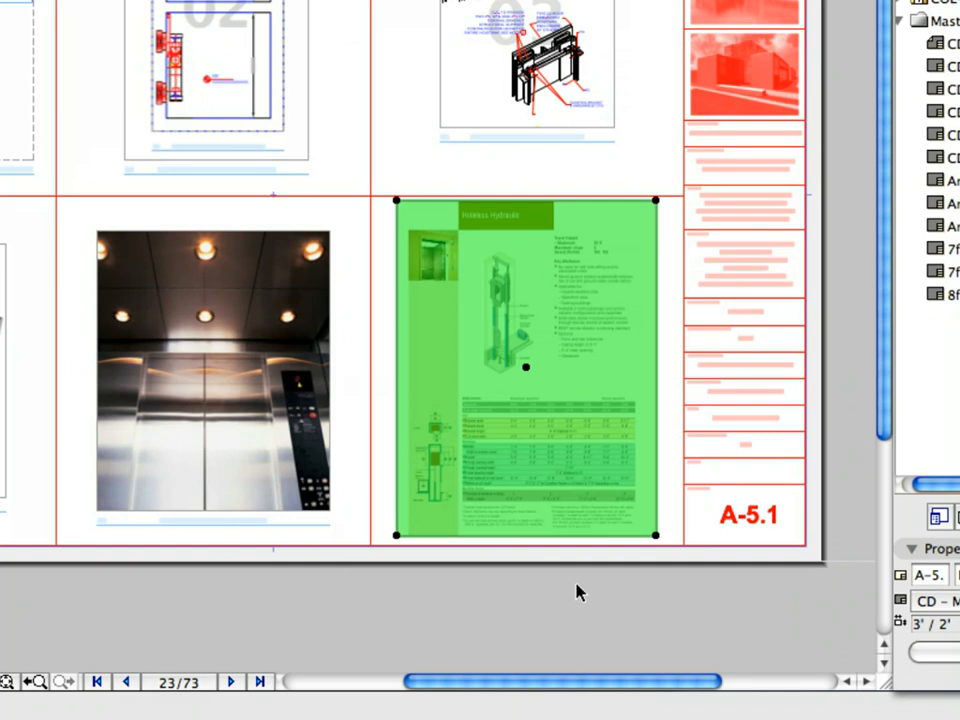
key(Escape)
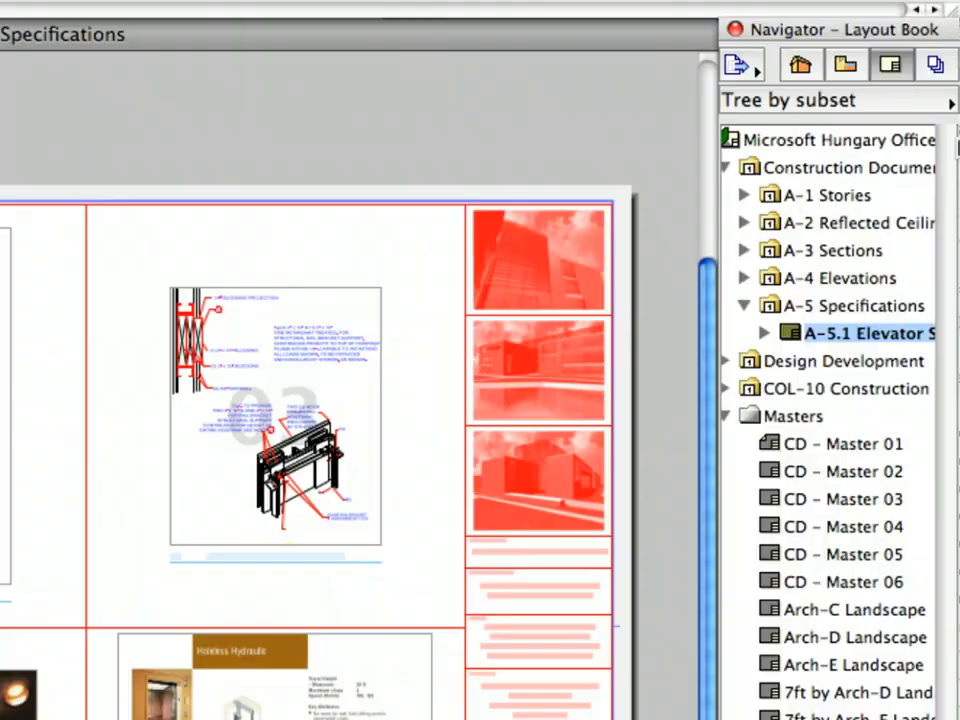
Step: Show the Drawing Manager, enlarge its window and sort the drawing list by layout number
click(755, 65)
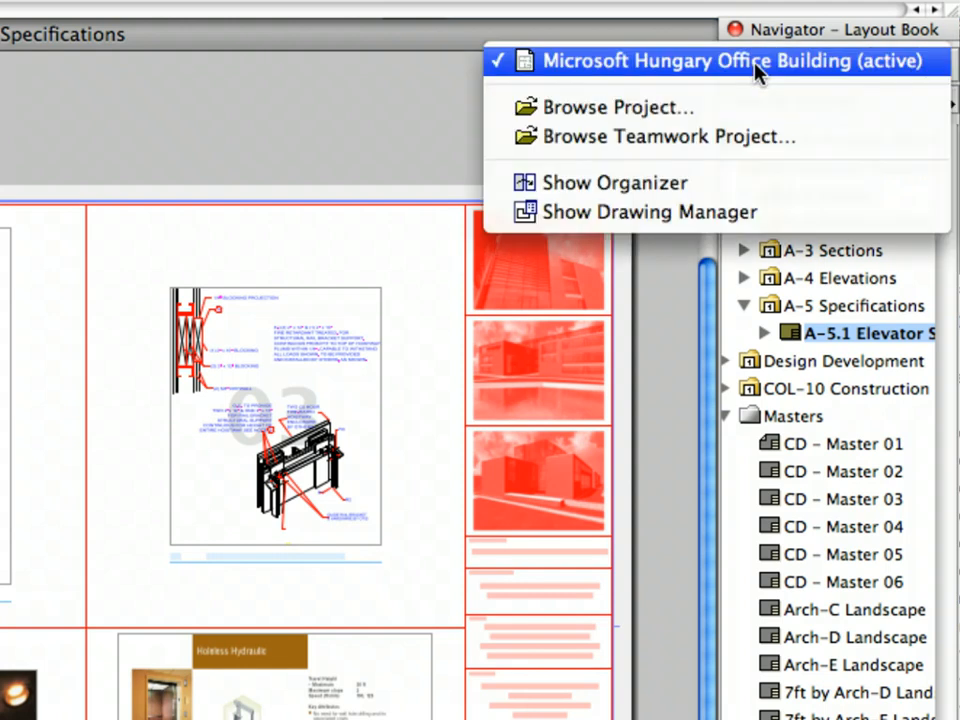
click(780, 212)
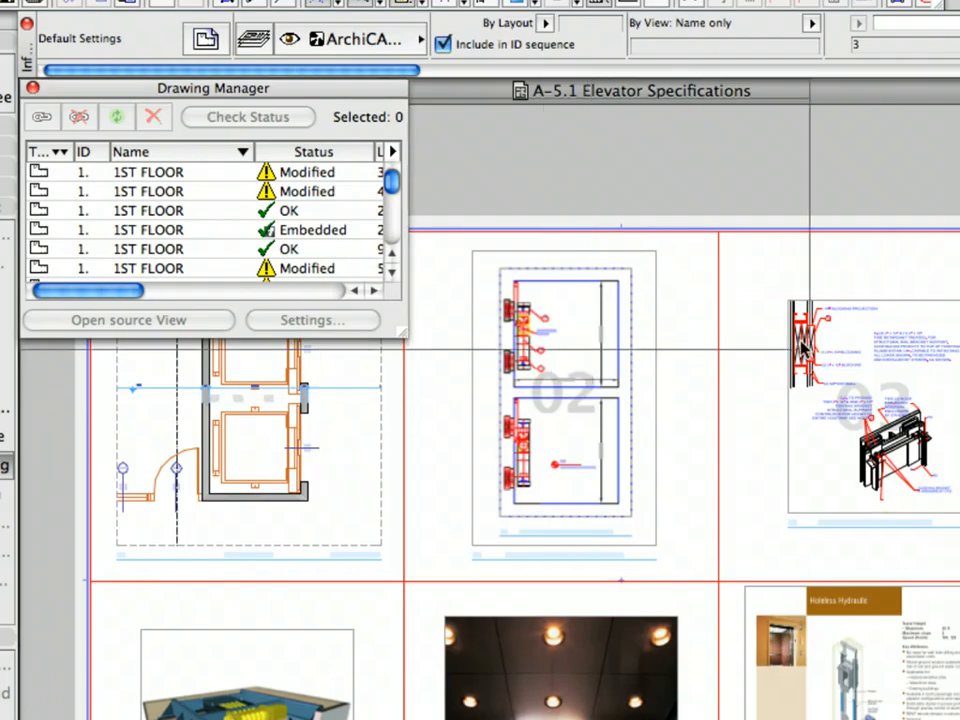
drag(885, 333, 887, 336)
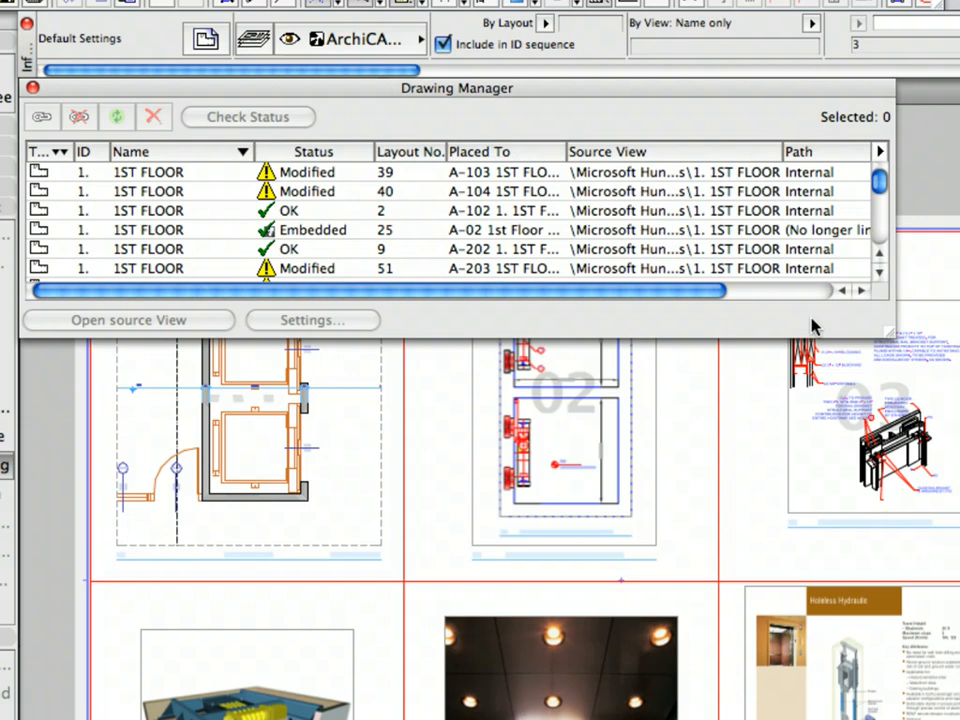
drag(877, 179, 883, 206)
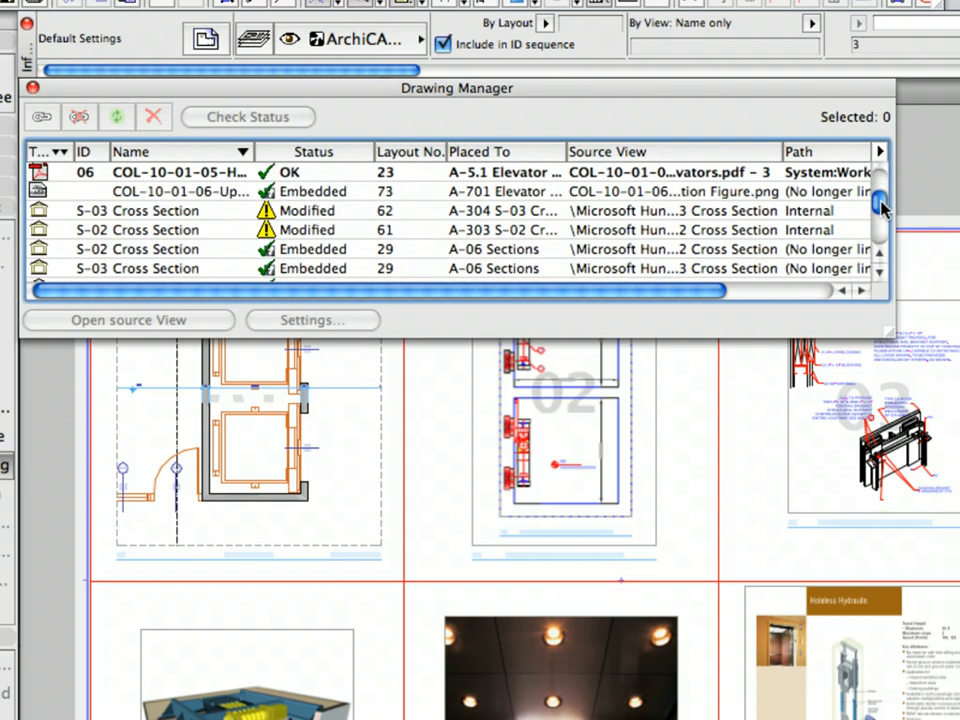
click(419, 155)
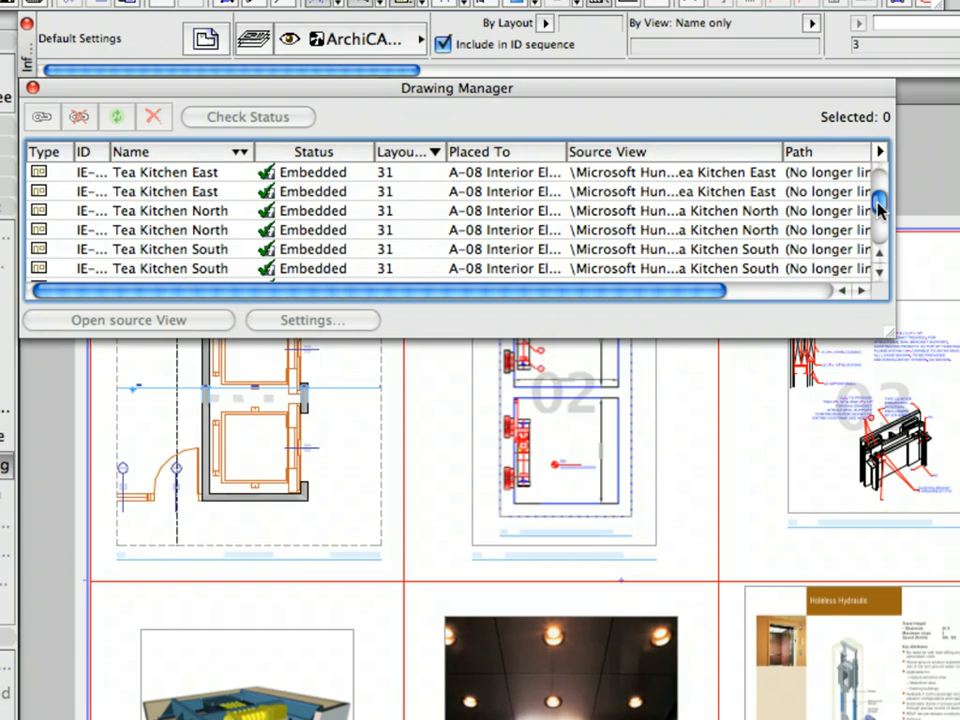
Step: Find the layout 23 drawings in the Drawing Manager list and widen the Name column to show their full names
mouse_move(878, 206)
mouse_down()
mouse_move(878, 226)
mouse_move(878, 195)
mouse_up()
click(880, 258)
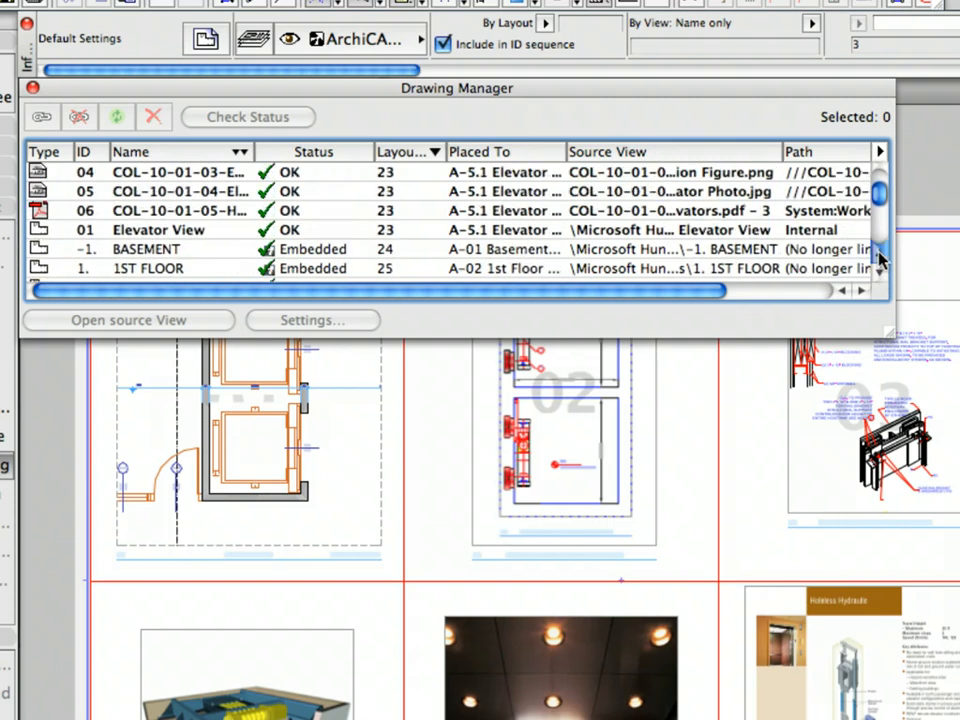
click(880, 258)
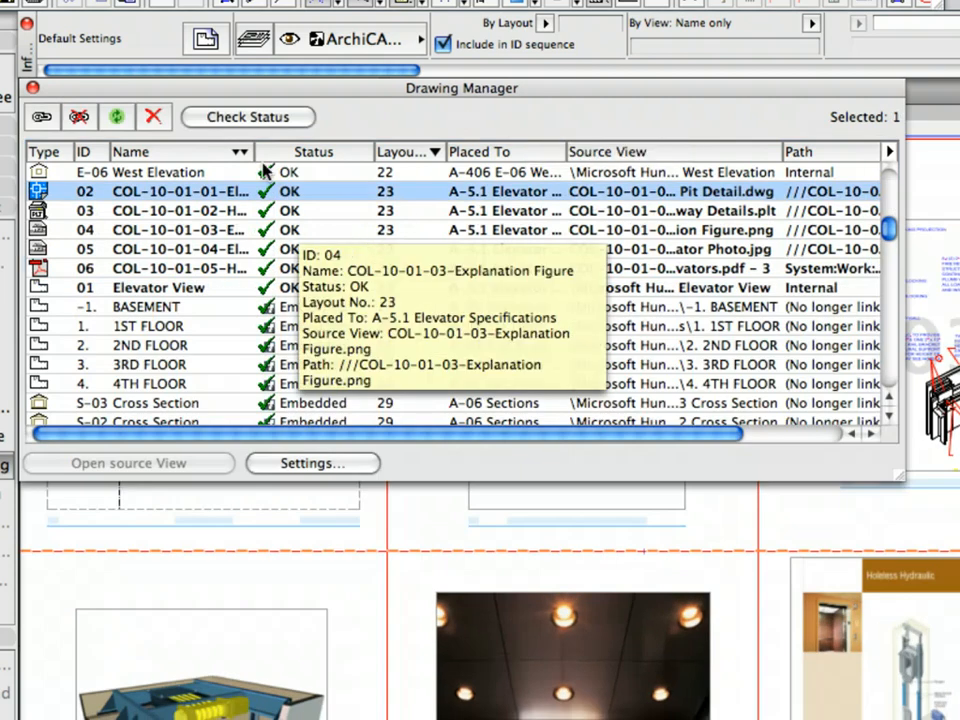
drag(255, 151, 456, 152)
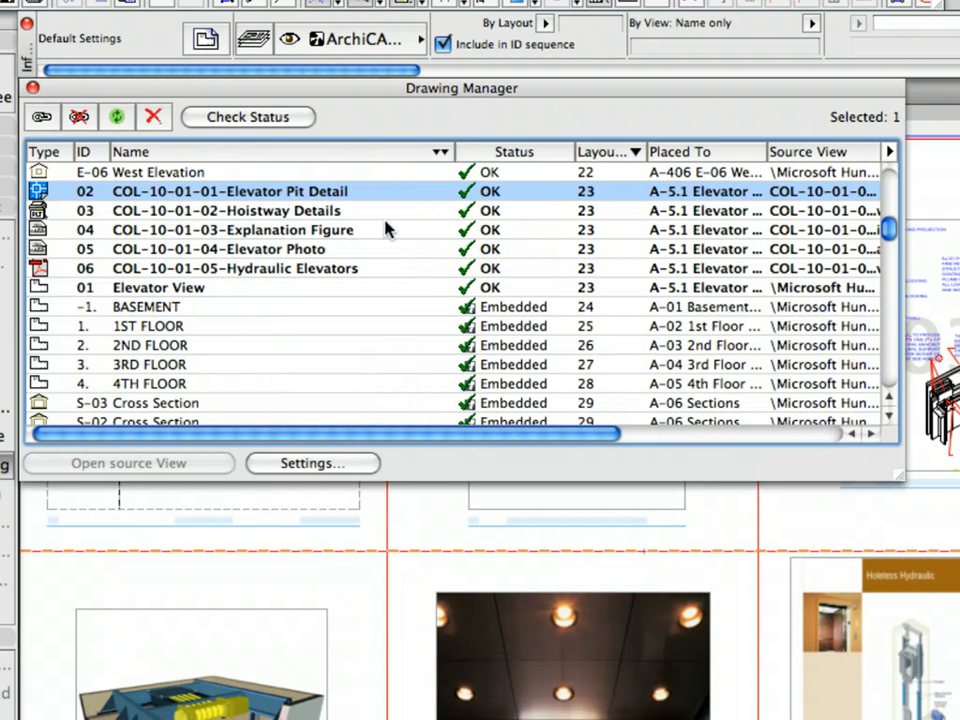
Step: Relink drawing 04, COL-10-01-03-Explanation Figure, to the external source COL-10-01-06-Updated Explanation Figure.png in the Chapter 10 folder
click(387, 229)
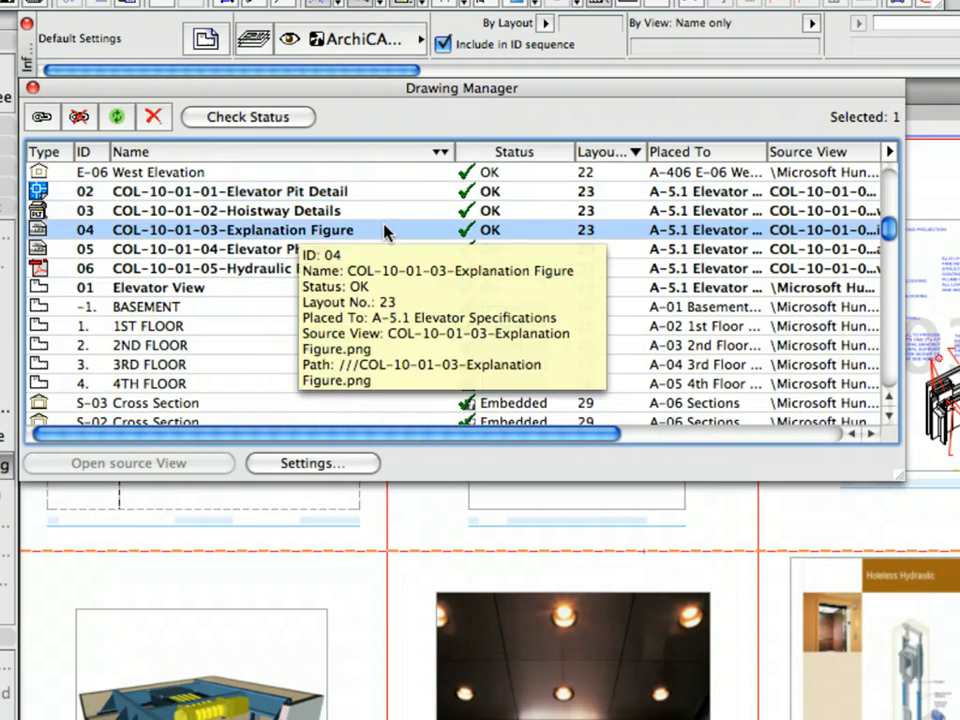
click(48, 120)
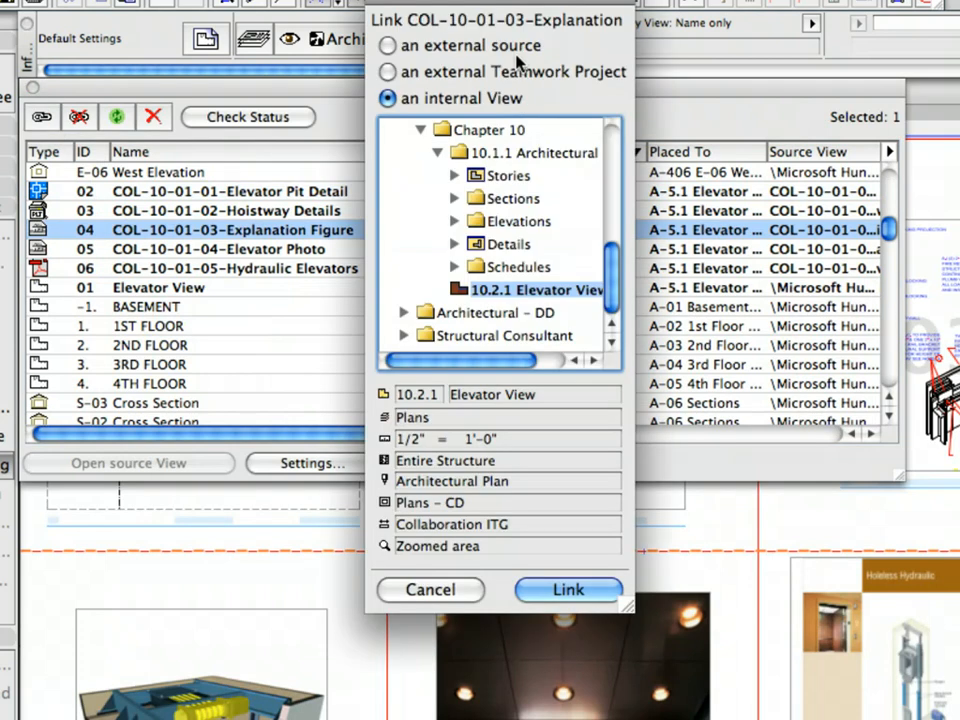
click(520, 52)
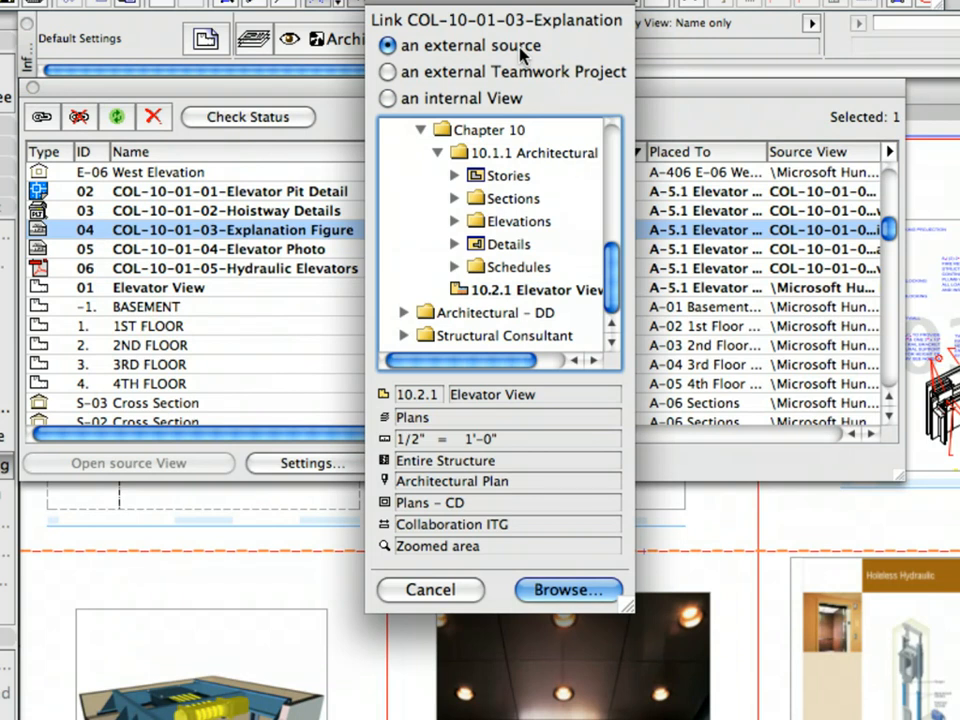
click(568, 590)
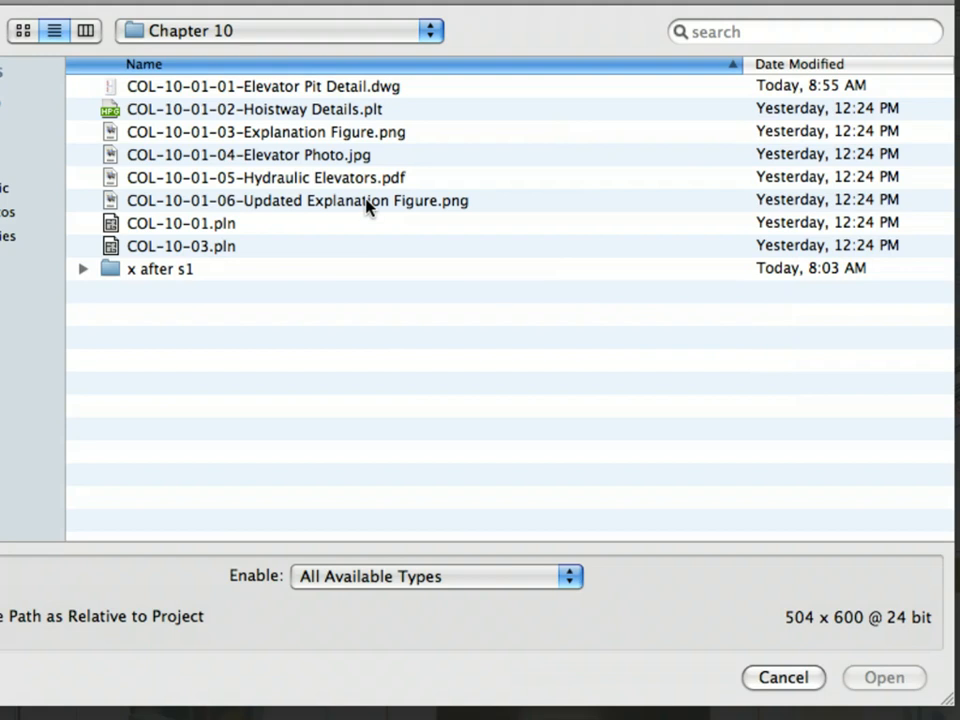
click(366, 201)
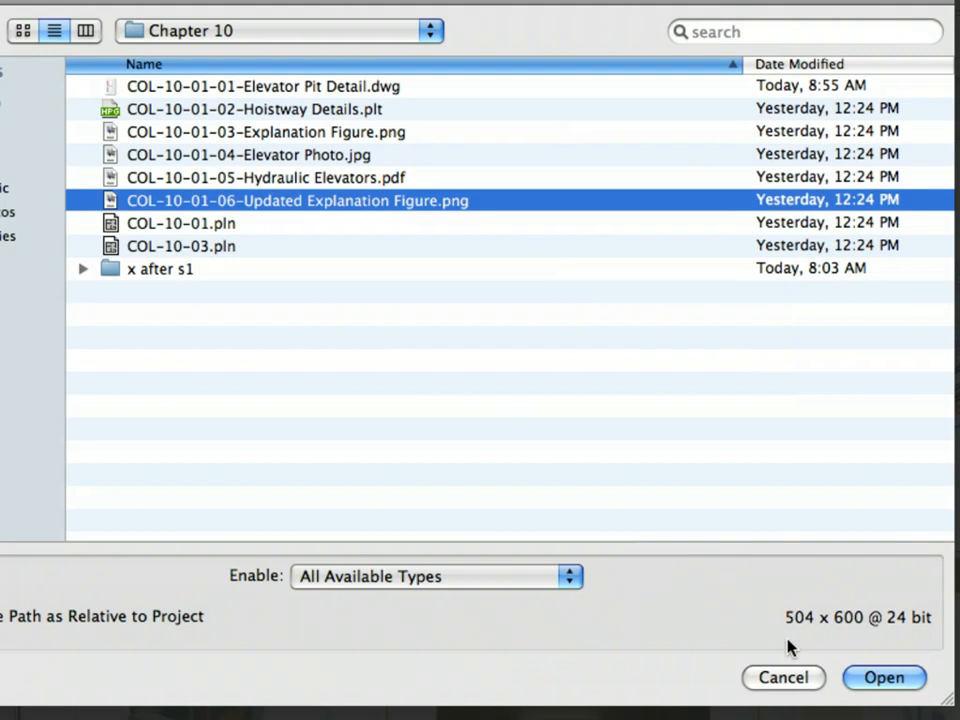
click(870, 678)
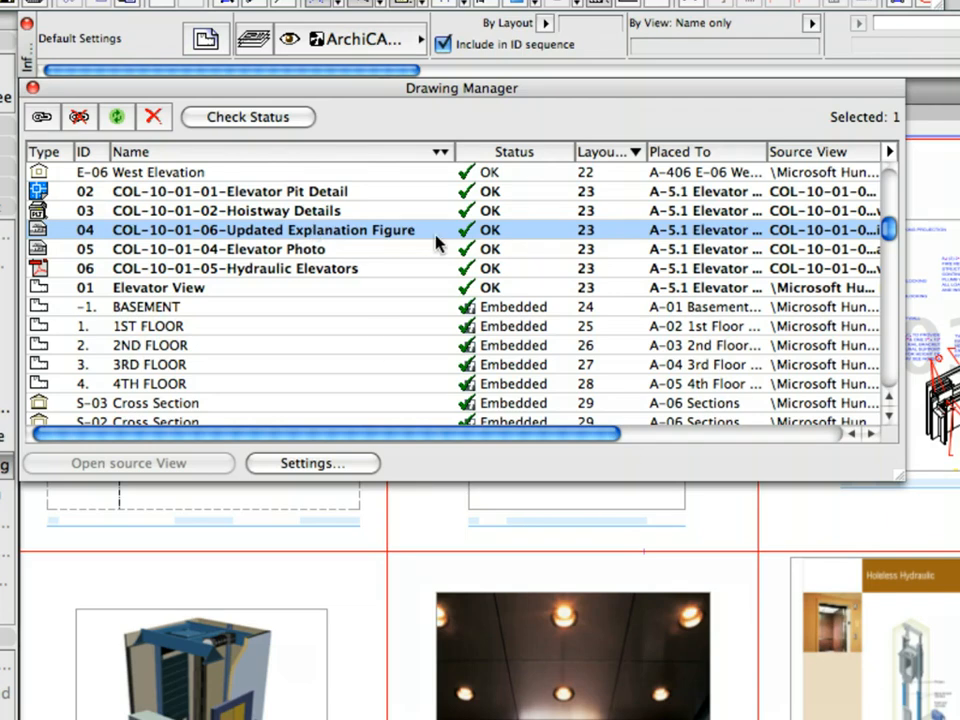
Step: Permanently break the link of drawing 05, COL-10-01-04-Elevator Photo
mouse_move(437, 243)
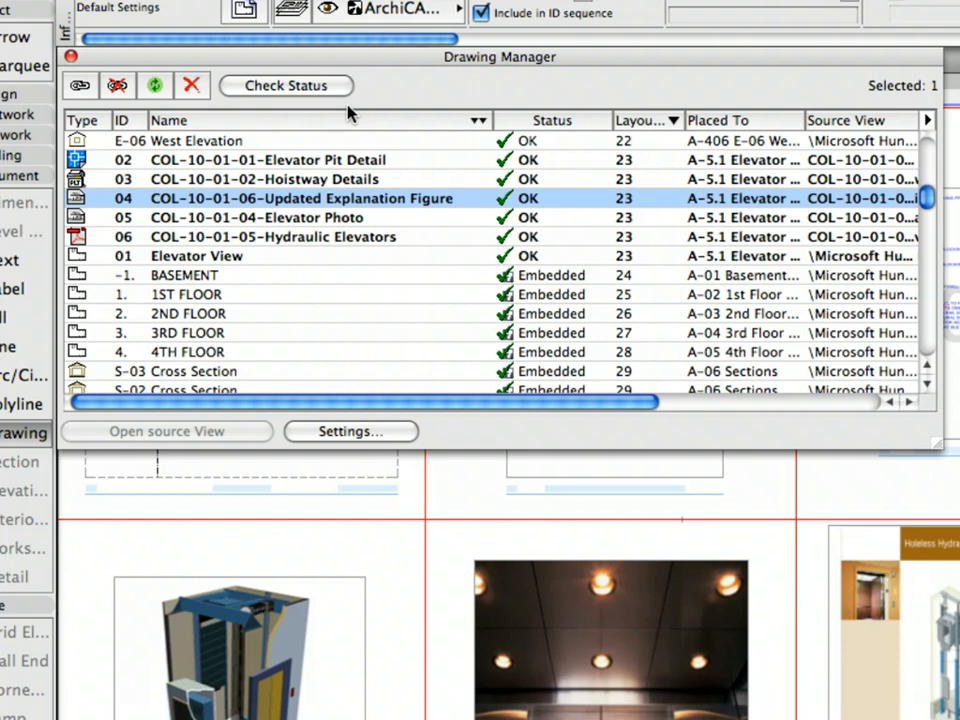
click(362, 218)
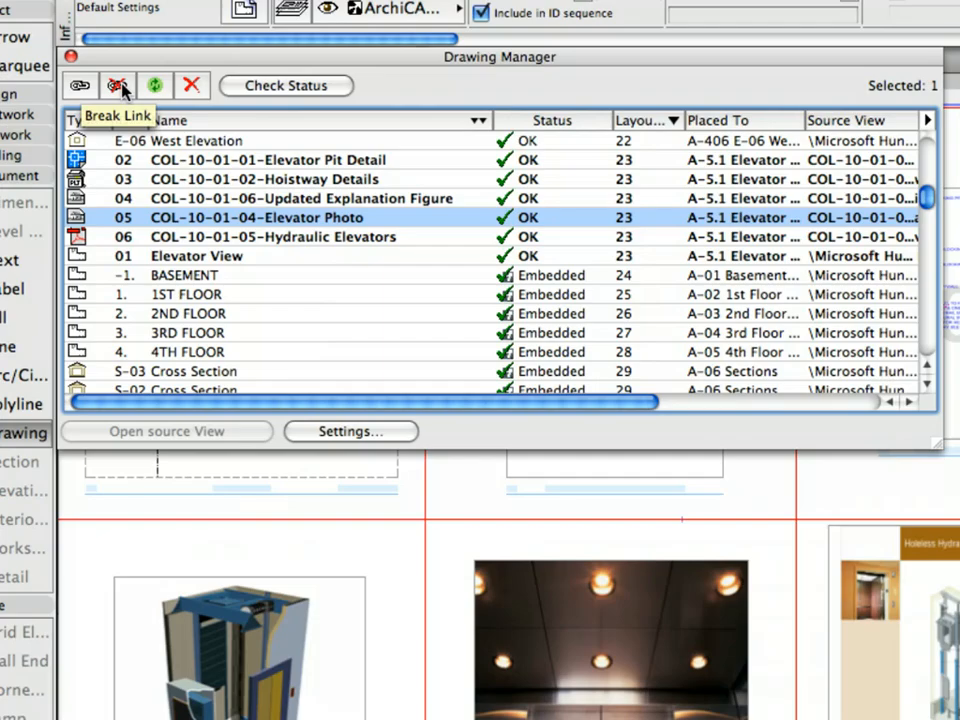
click(119, 86)
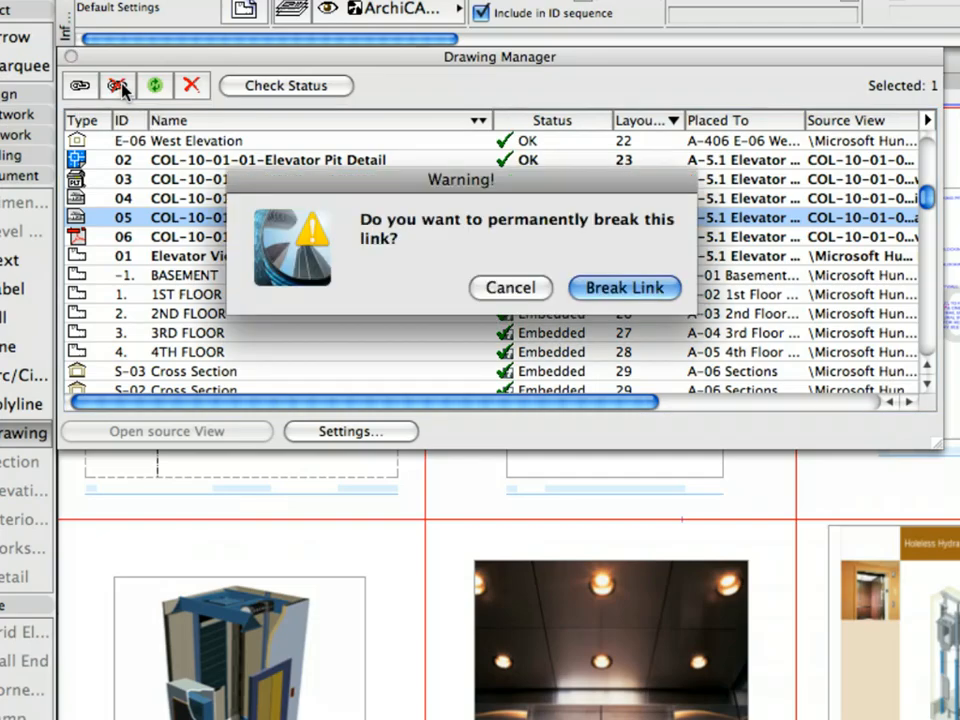
click(671, 292)
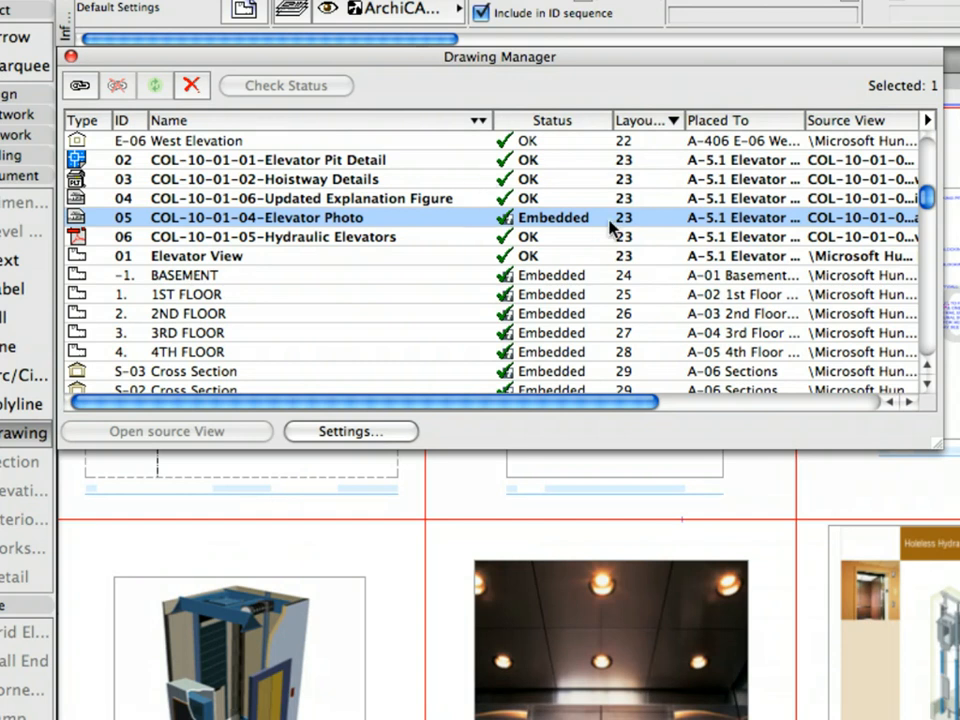
Step: Close the Drawing Manager and examine drawings 04 and 05 with their titles on the Elevator Specifications layout
mouse_move(613, 229)
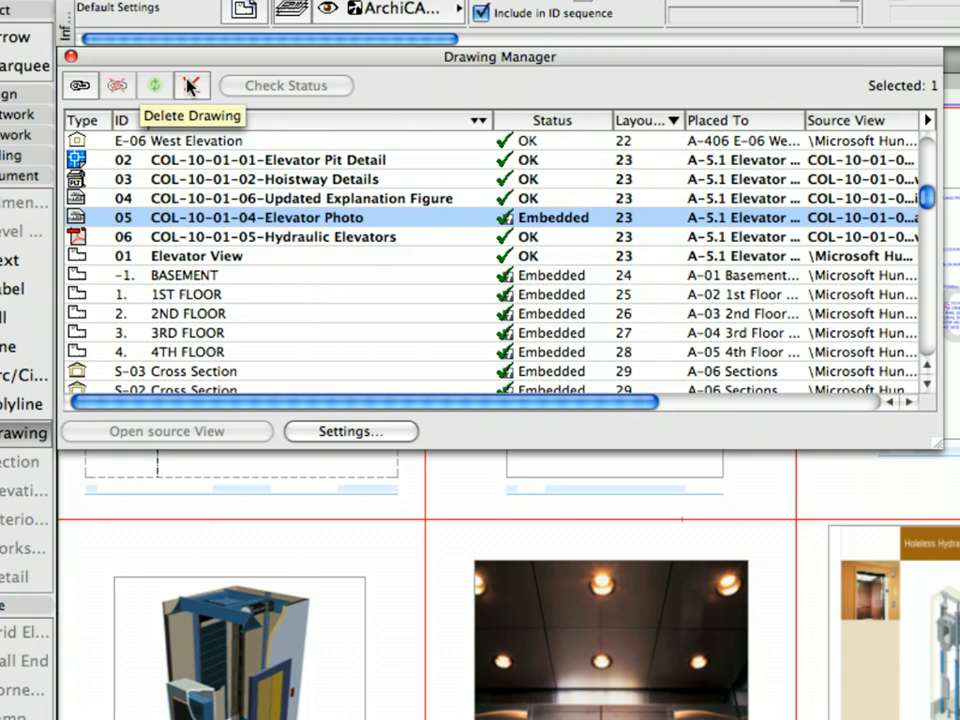
click(71, 58)
click(27, 40)
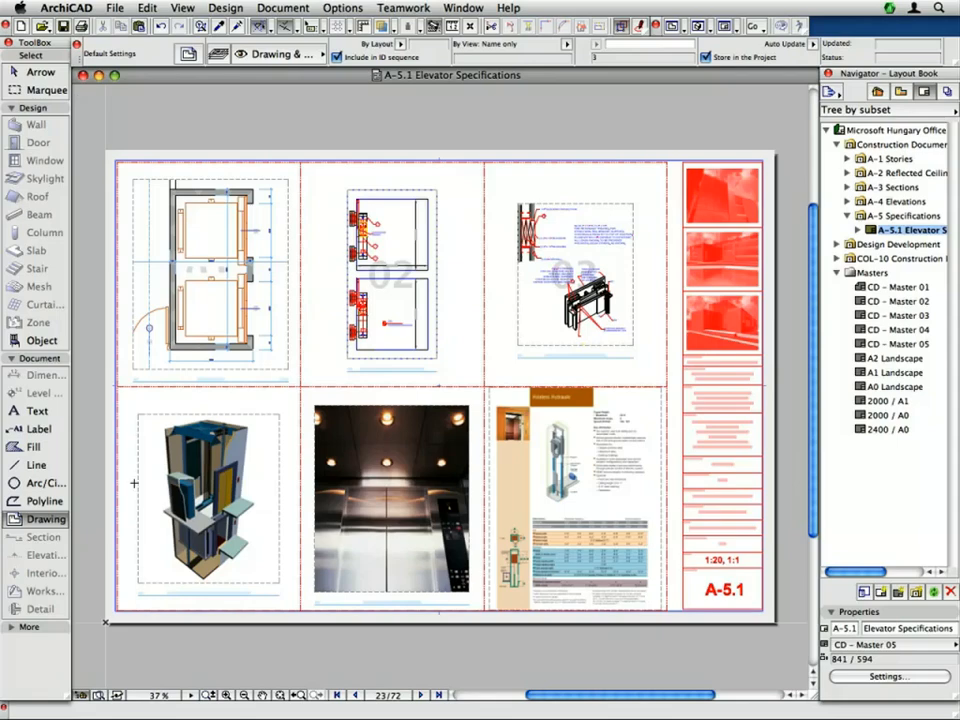
scroll(133, 511, up, 3)
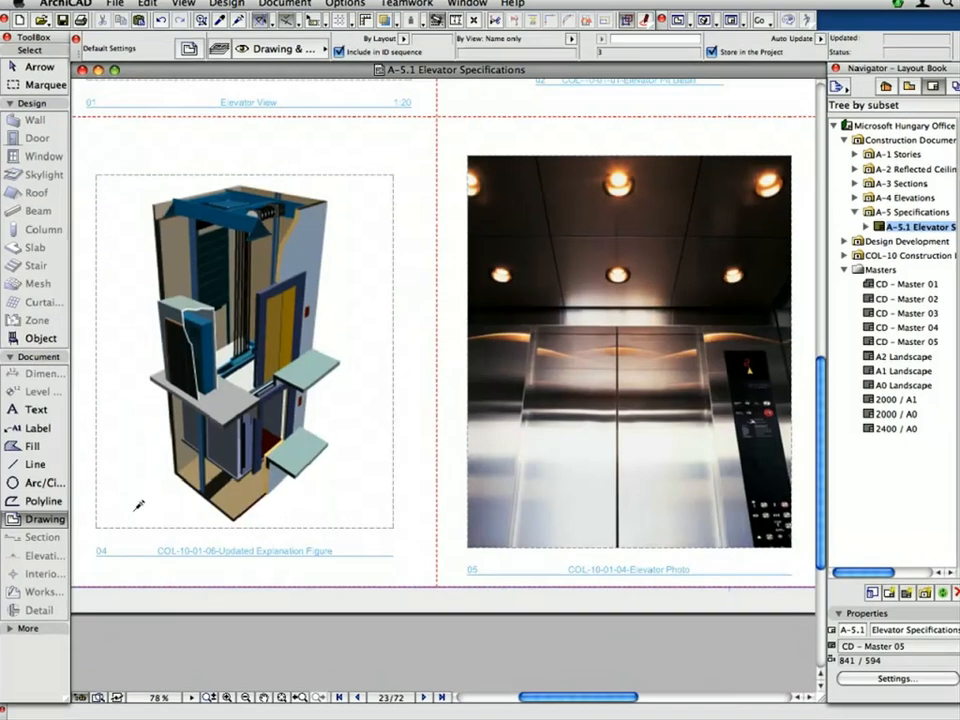